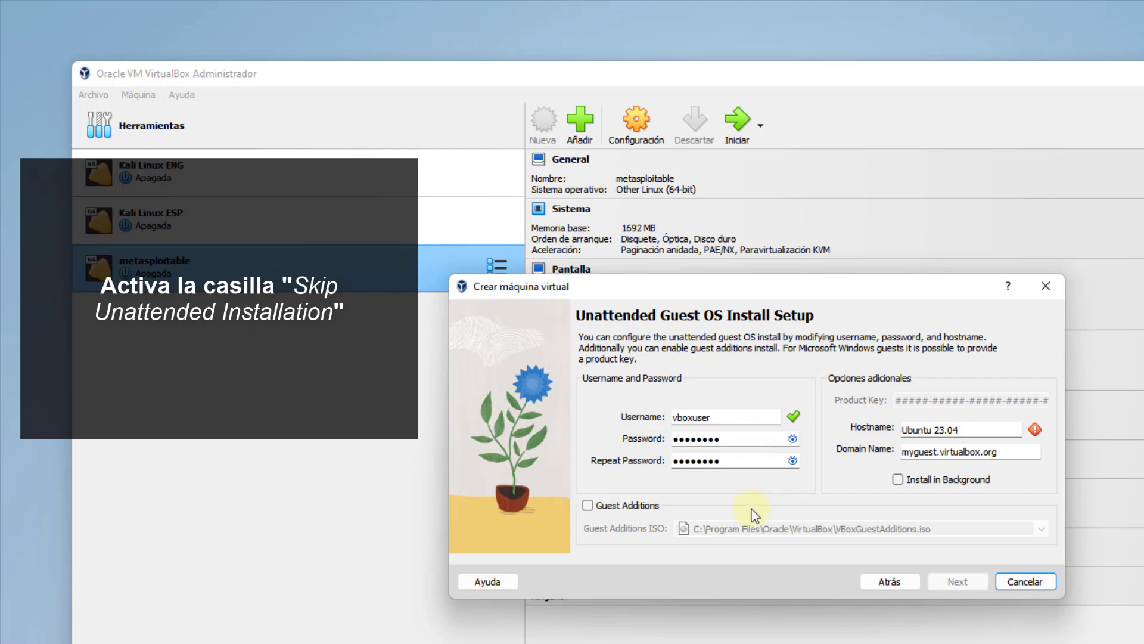
# Return to the name and OS page and tick Skip Unattended Installation.
pyautogui.click(869, 585)
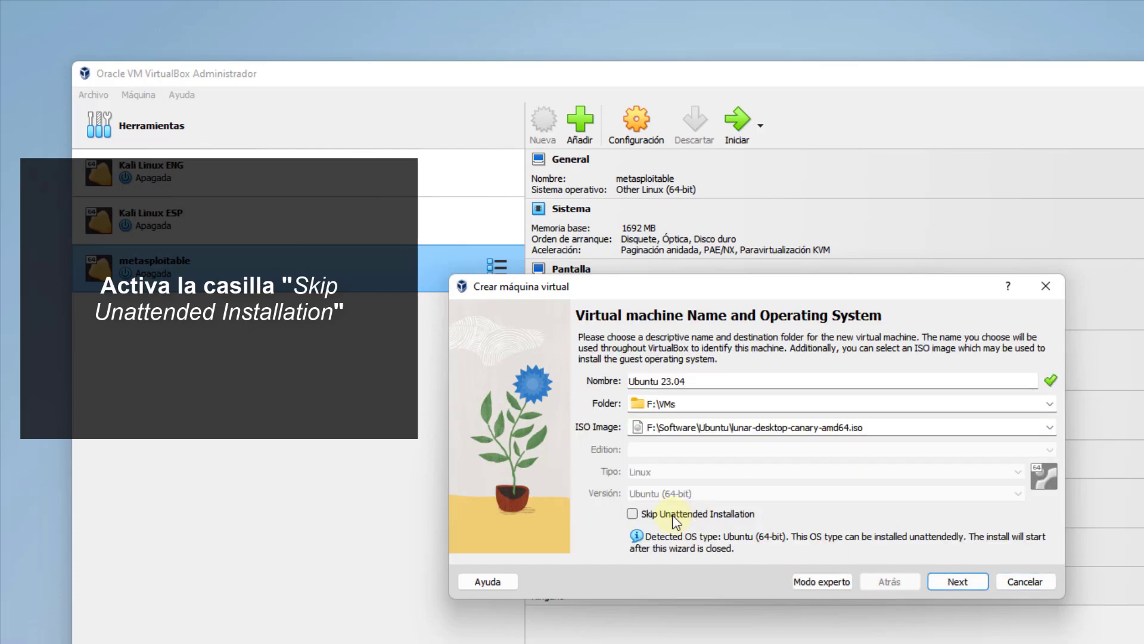
pyautogui.click(633, 514)
pyautogui.click(958, 580)
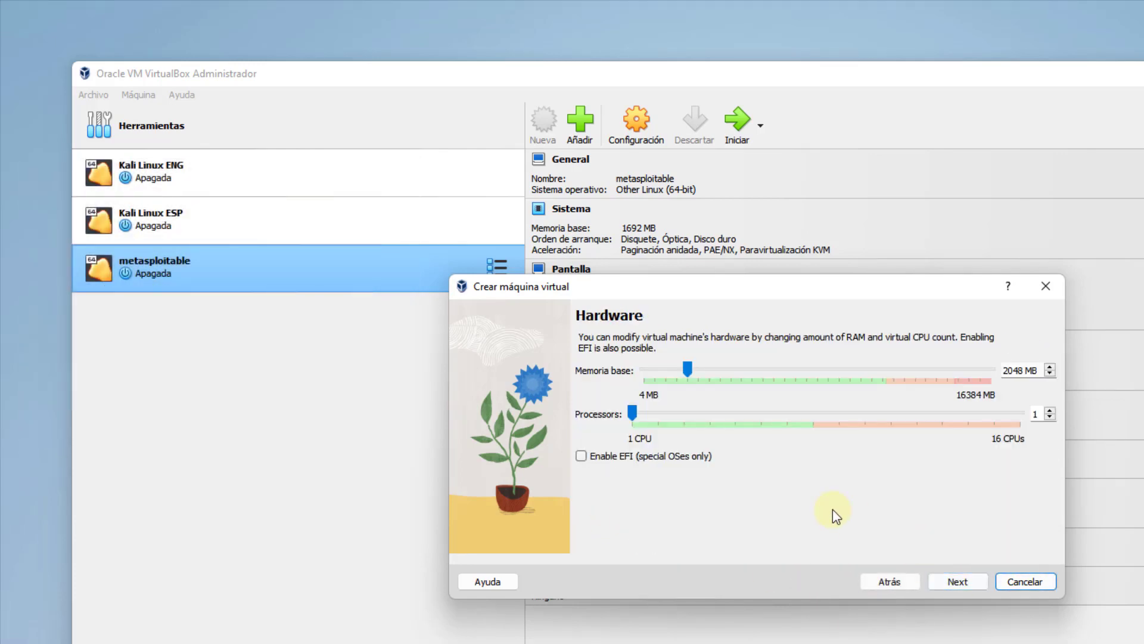
# Give the VM 4989 MB base memory and a 90 GB virtual disk, then finish creating it.
pyautogui.moveTo(692, 368); pyautogui.dragTo(753, 372)
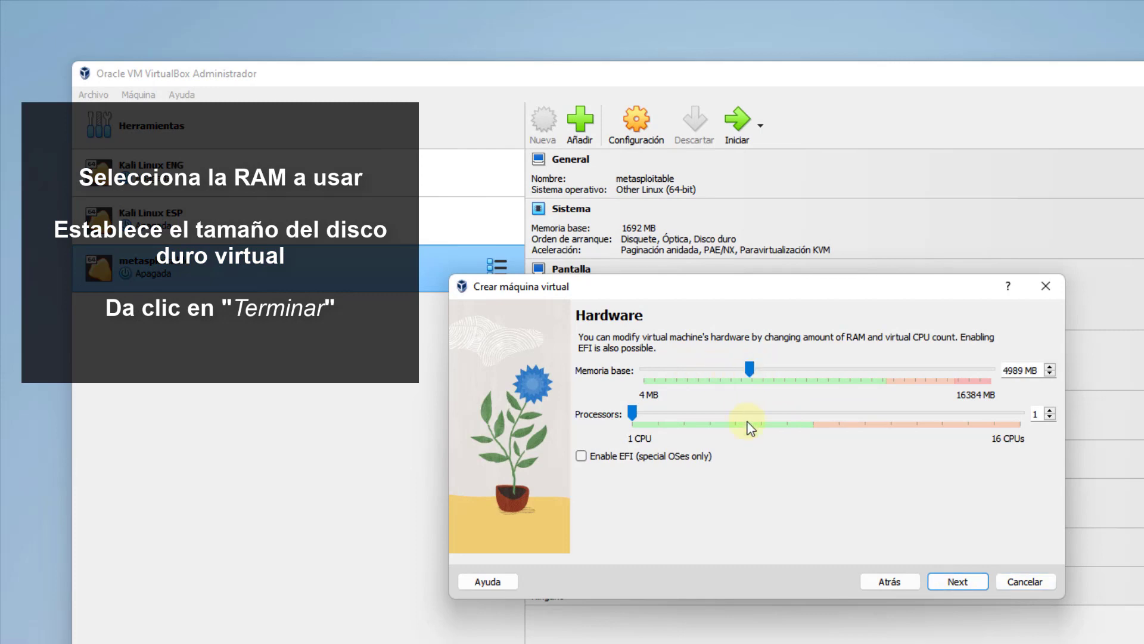
pyautogui.click(955, 586)
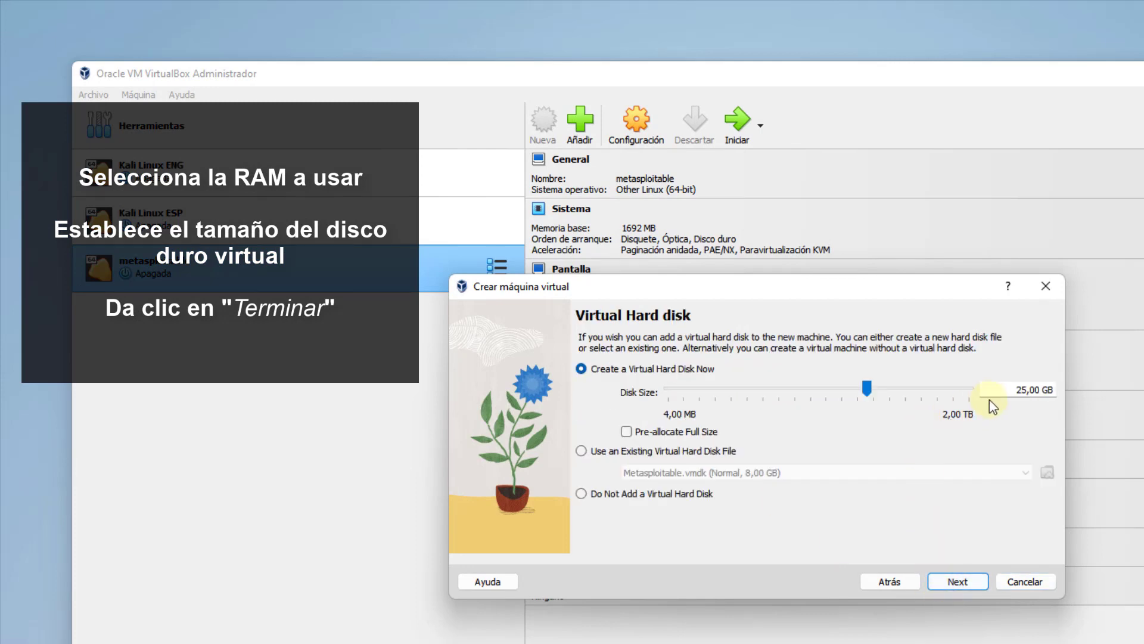
pyautogui.write('90')
pyautogui.click(948, 578)
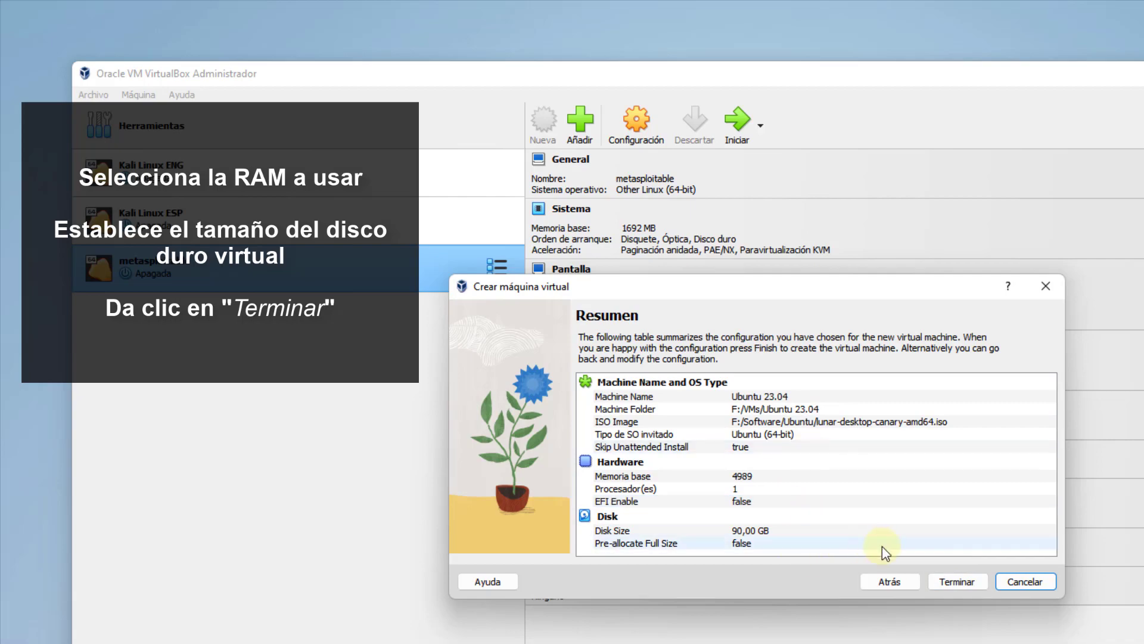
pyautogui.click(969, 584)
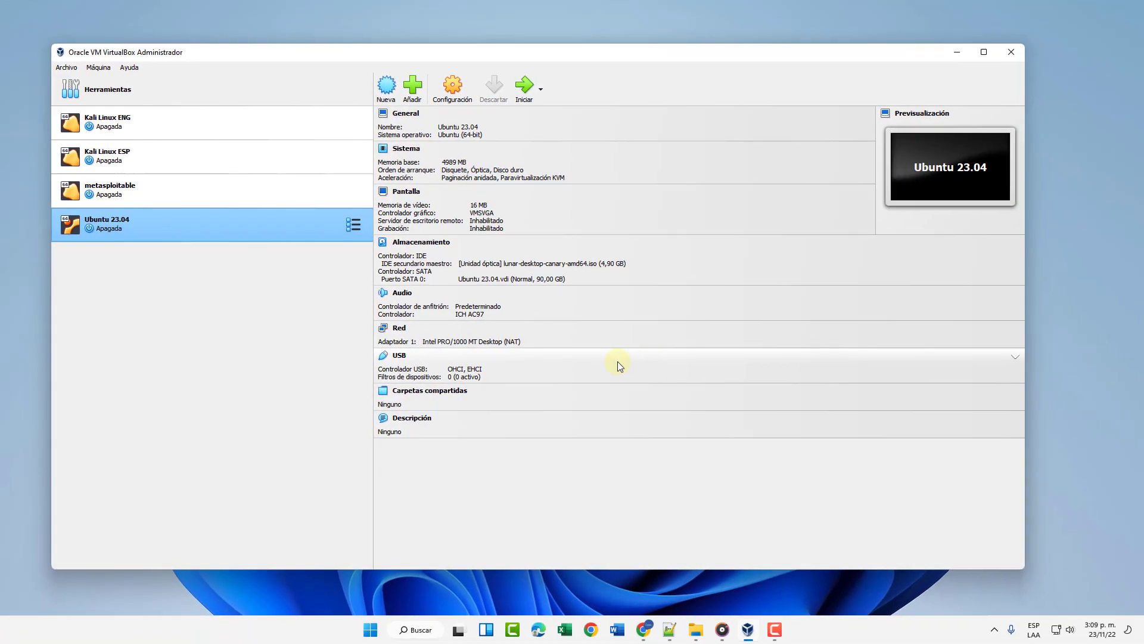
# In the VM's Red settings, set Conectado a to Adaptador puente on the Realtek PCIe GbE controller and save.
pyautogui.click(453, 88)
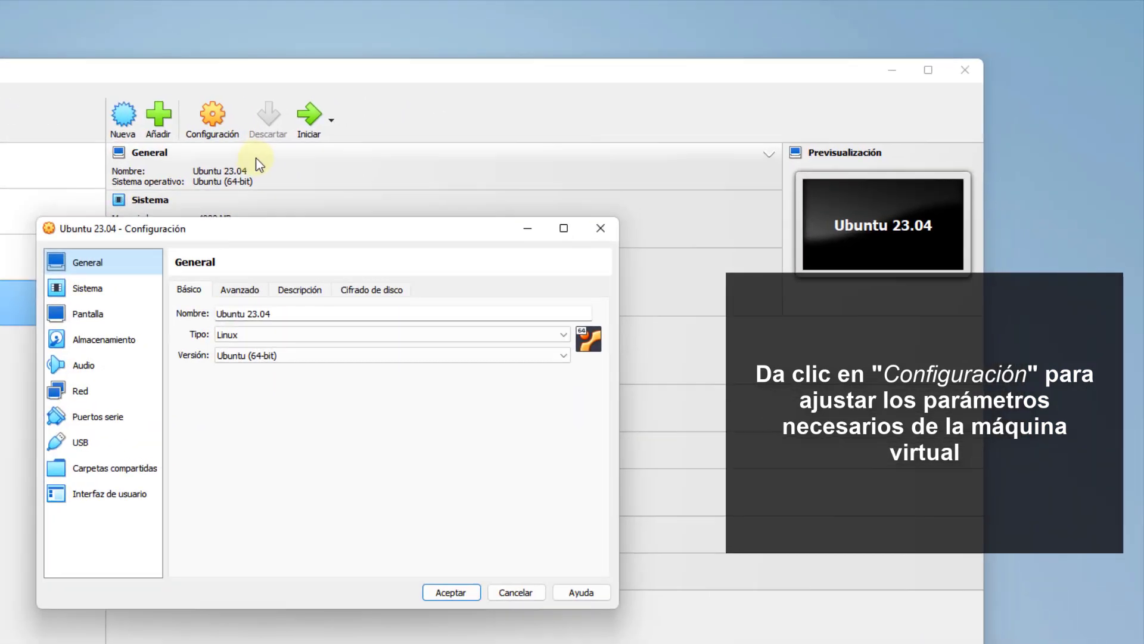
pyautogui.click(89, 289)
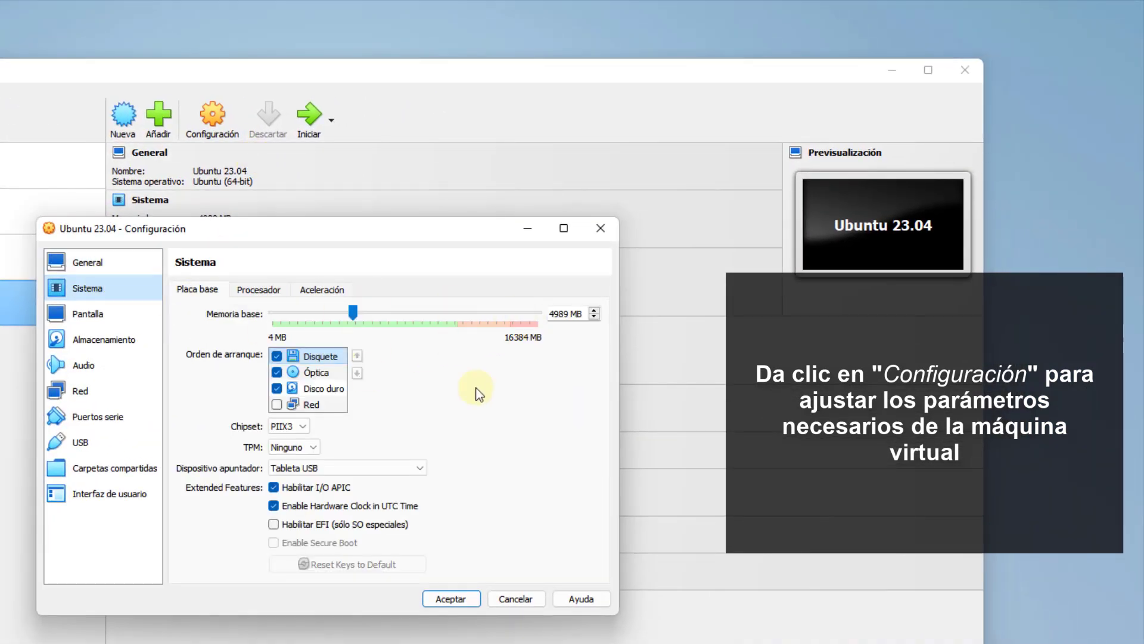
pyautogui.click(116, 317)
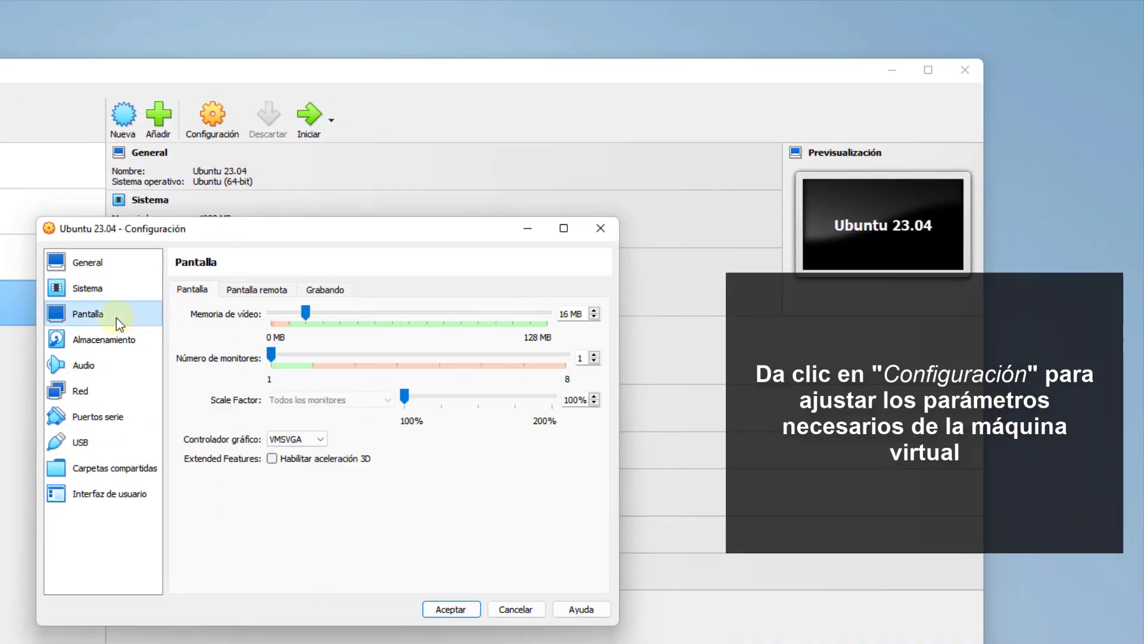
pyautogui.click(121, 340)
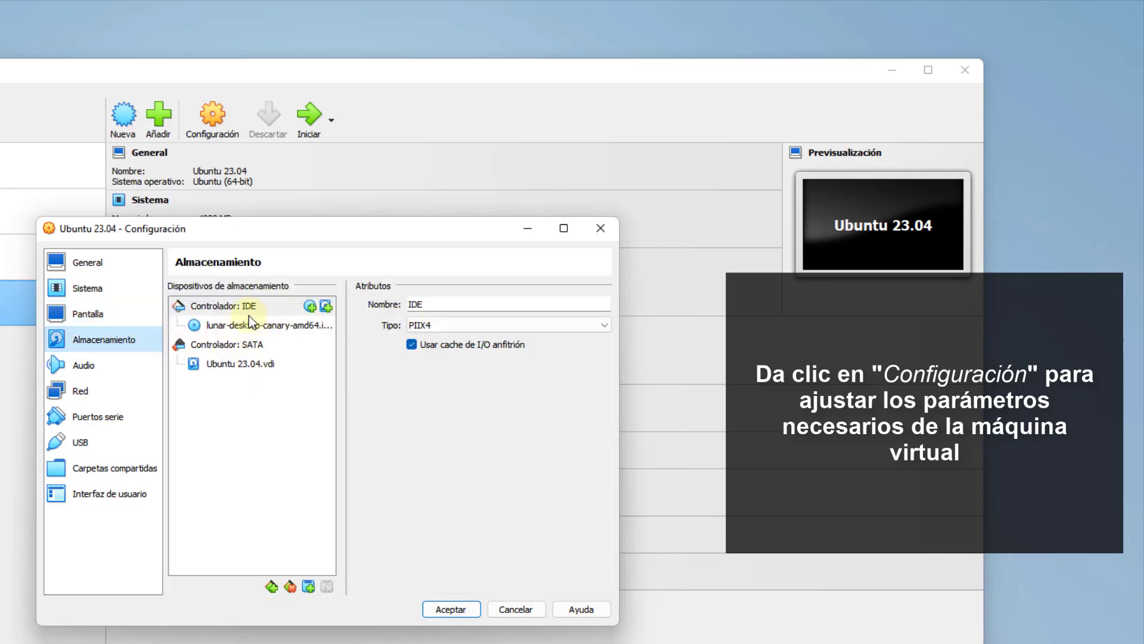
pyautogui.click(123, 388)
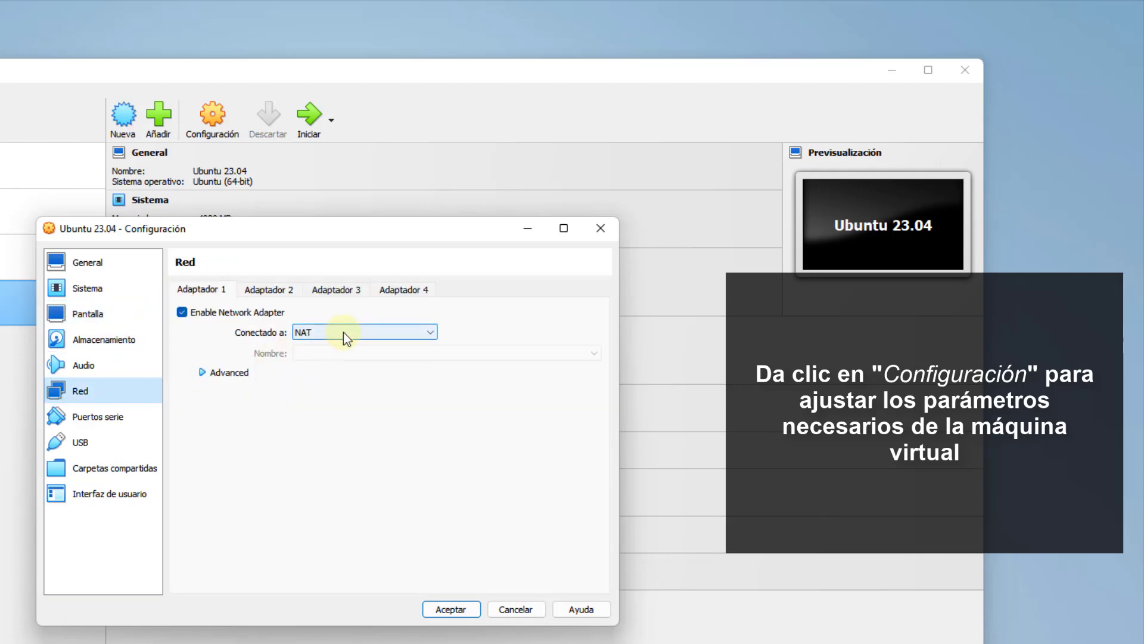
pyautogui.click(343, 331)
pyautogui.click(319, 353)
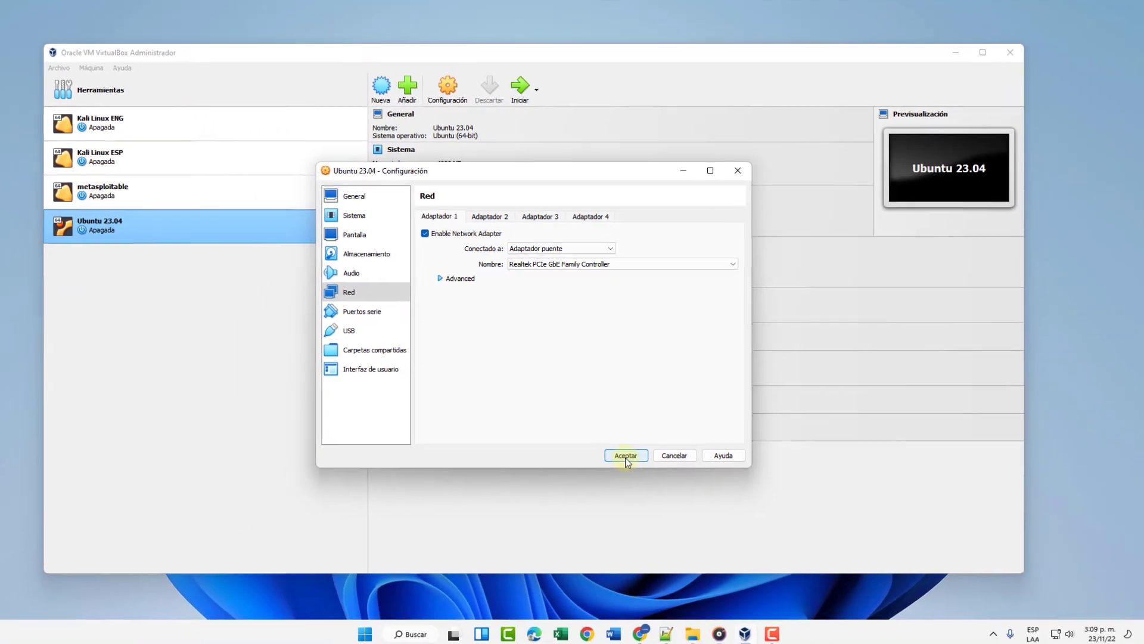
pyautogui.click(450, 608)
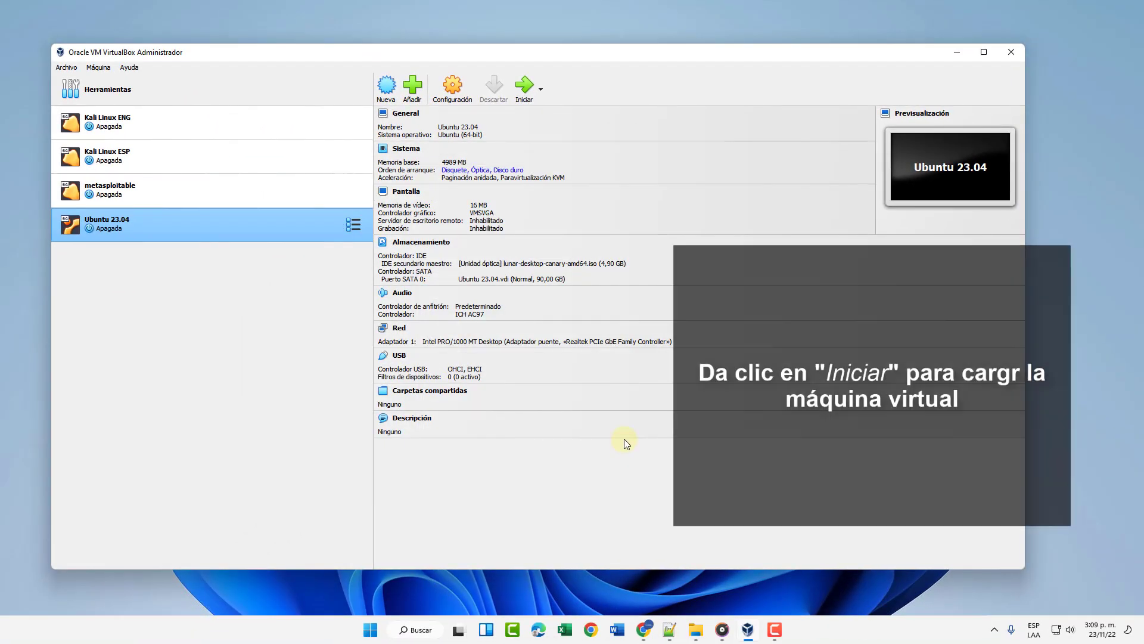
# Start the Ubuntu 23.04 VM and boot Try or Install Ubuntu into the live desktop.
pyautogui.click(525, 87)
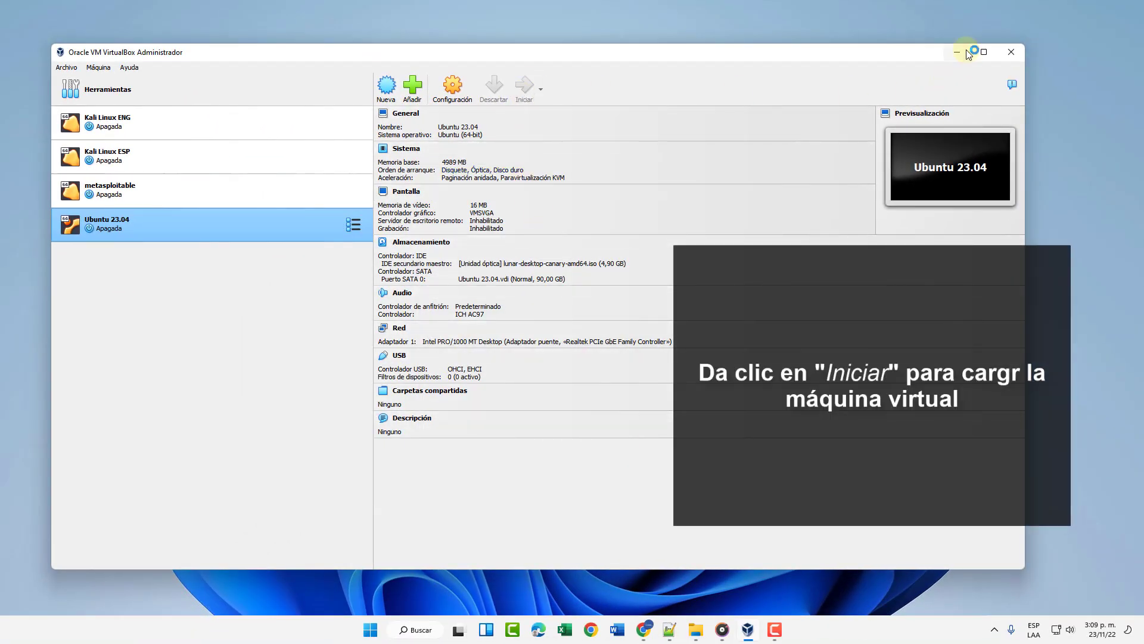
pyautogui.click(965, 52)
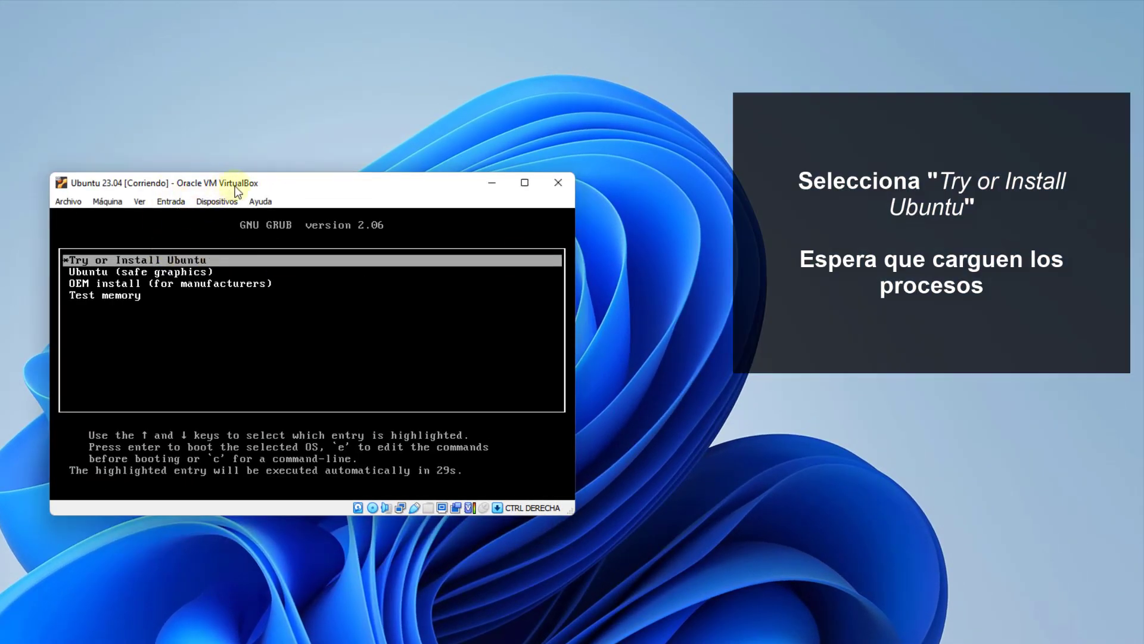
pyautogui.press('Return')
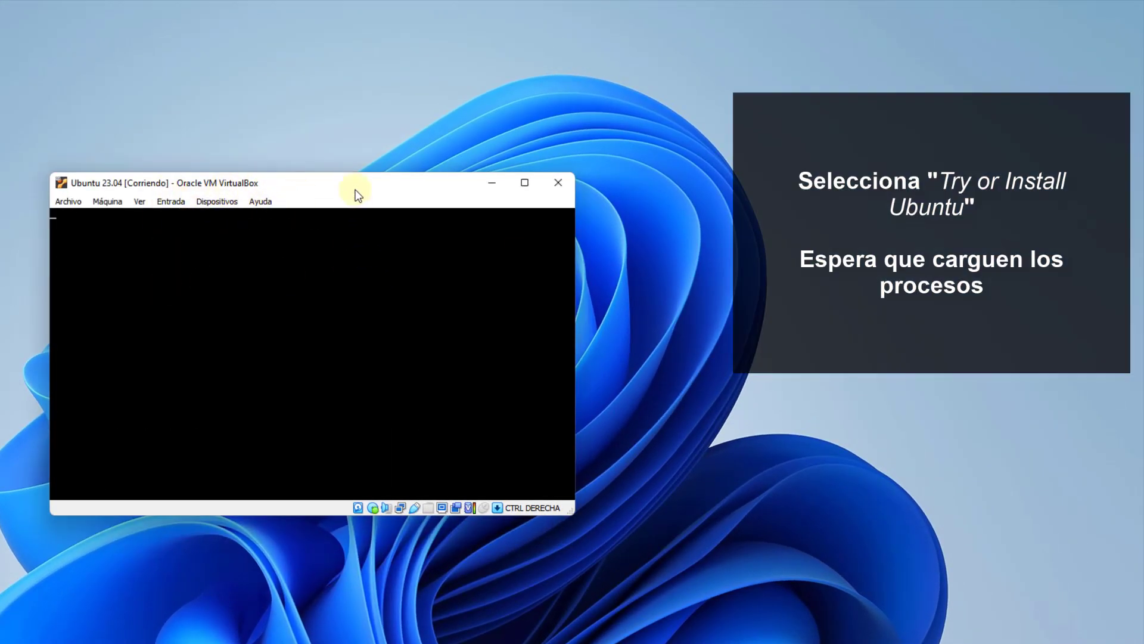
pyautogui.moveTo(356, 192); pyautogui.dragTo(221, 149)
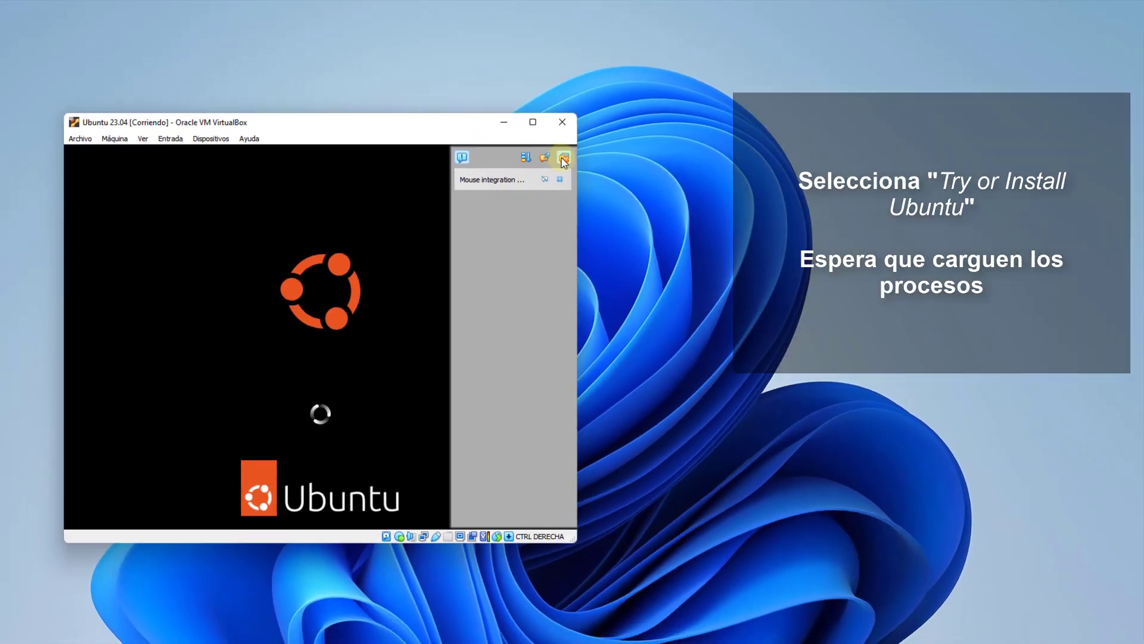
pyautogui.click(484, 179)
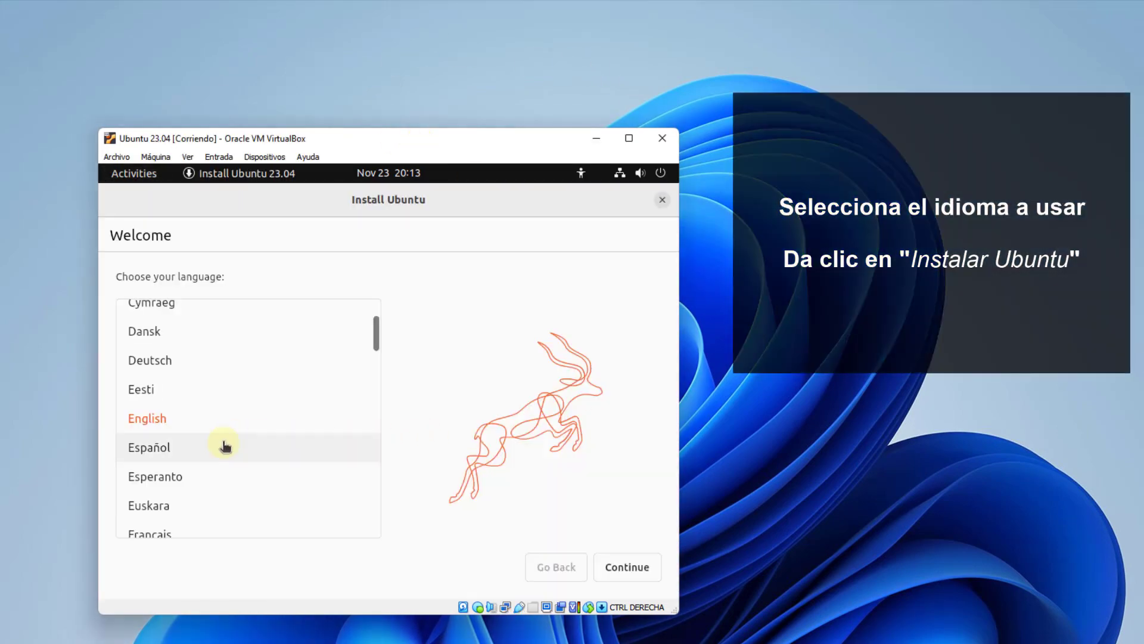
# Choose Español as the installer language, select Instalar Ubuntu, and accept the Español keyboard layout.
pyautogui.click(219, 447)
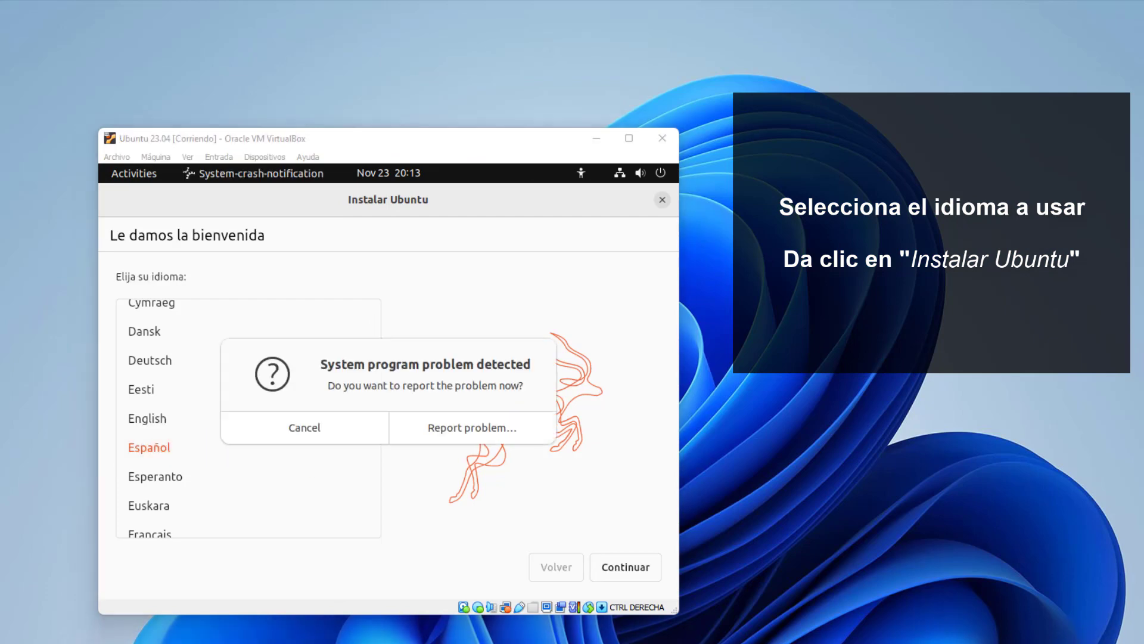
pyautogui.click(640, 569)
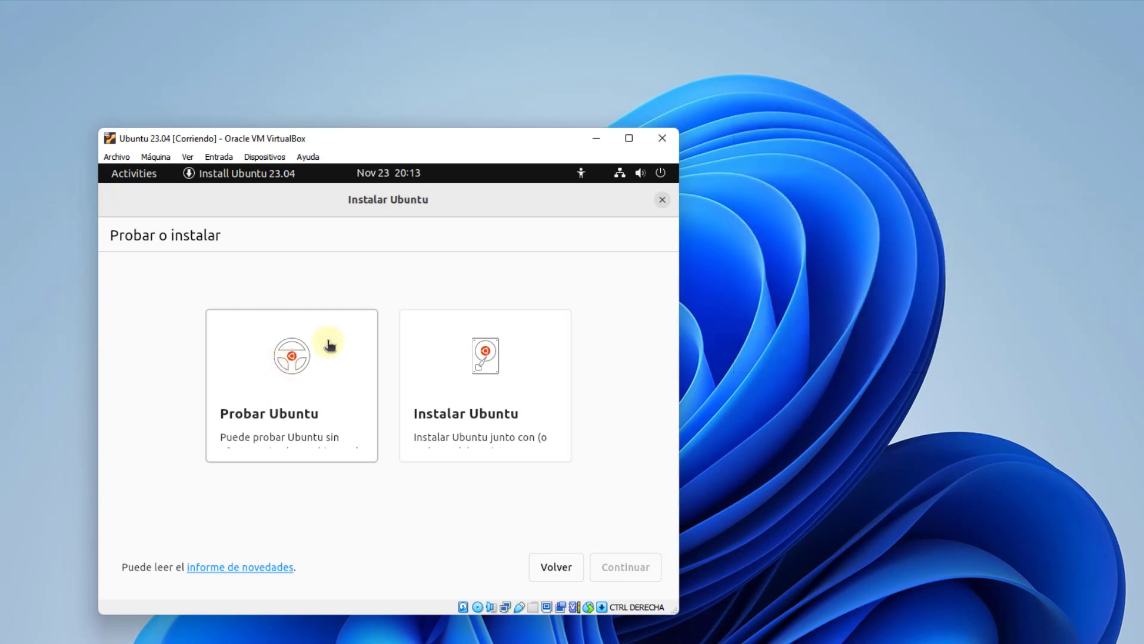
pyautogui.click(478, 395)
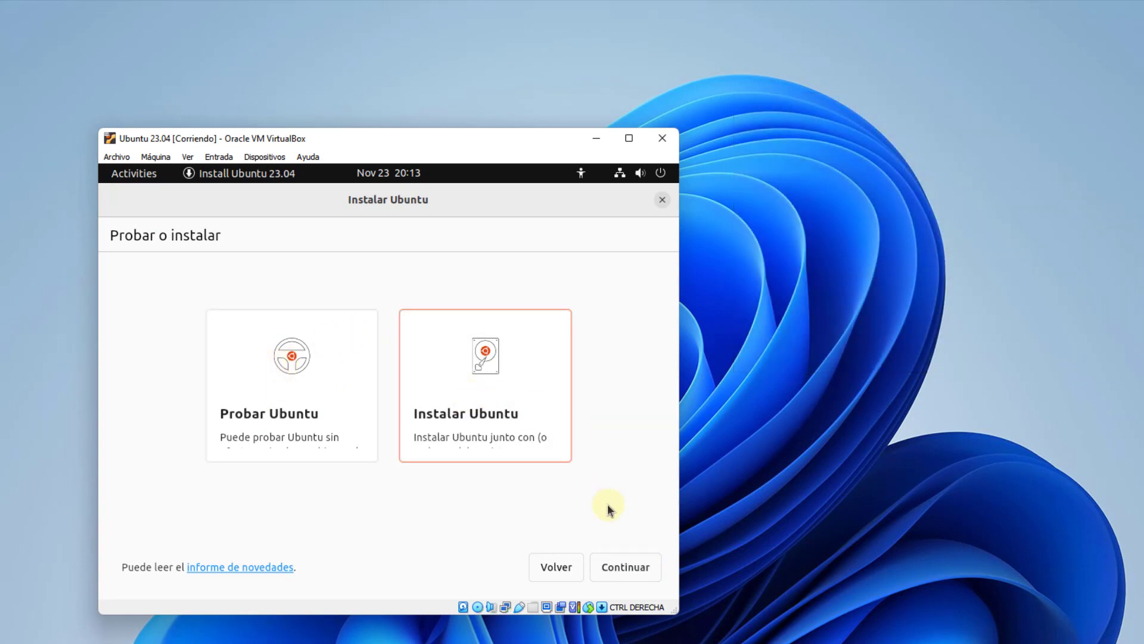
pyautogui.click(614, 565)
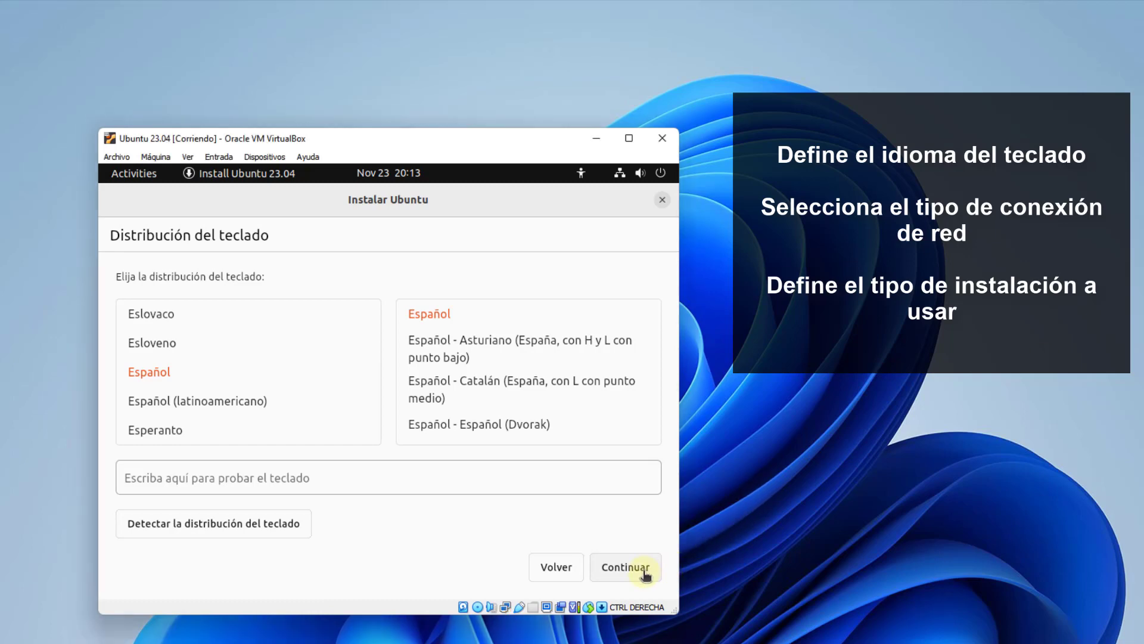
pyautogui.press('Return')
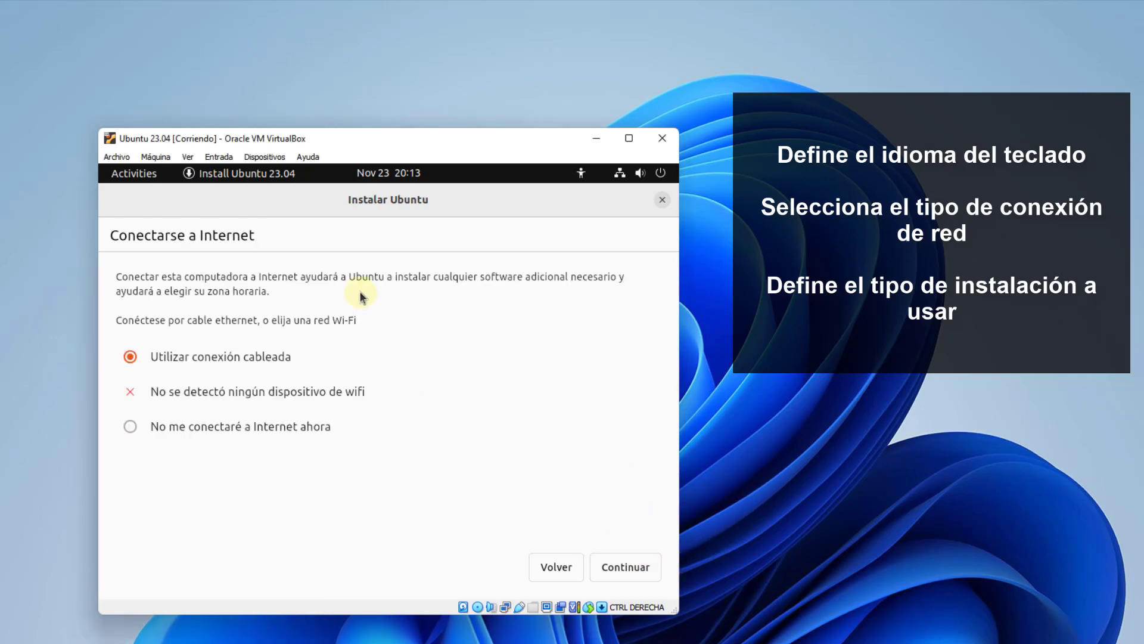
# Keep the wired connection and normal installation, dismiss the problem report, and begin installing with the disk erased.
pyautogui.click(614, 563)
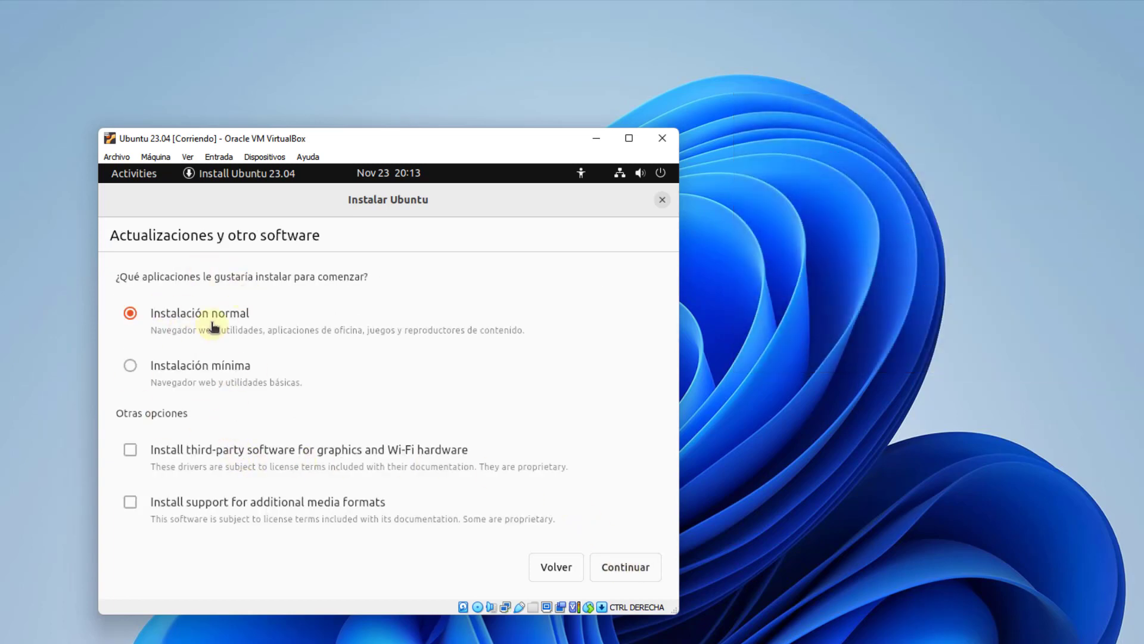
pyautogui.click(614, 565)
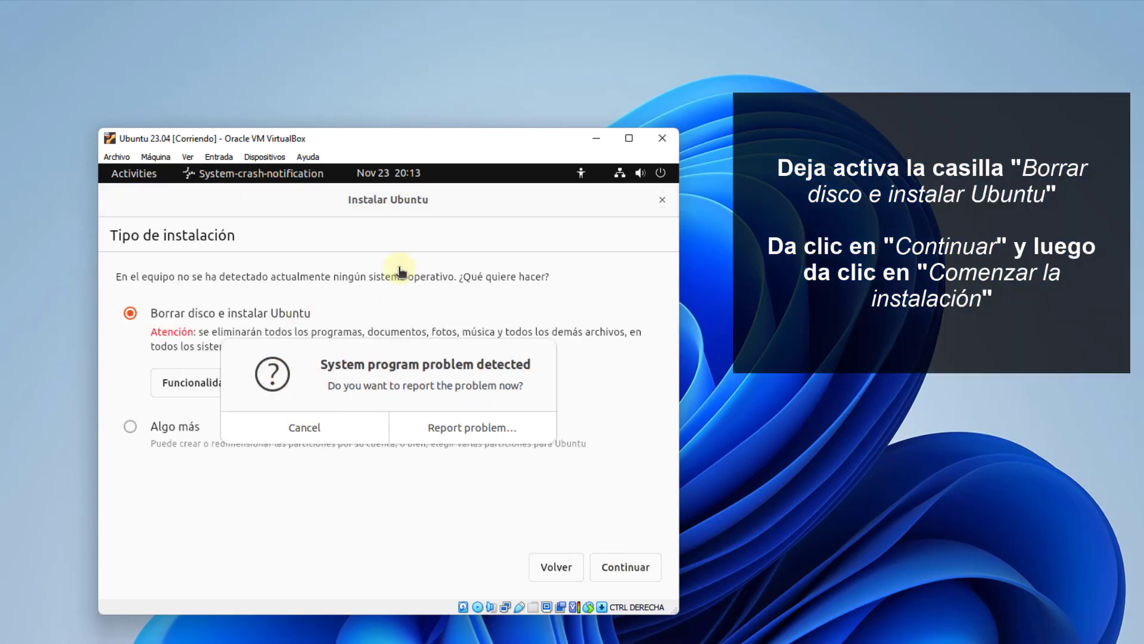
pyautogui.click(381, 421)
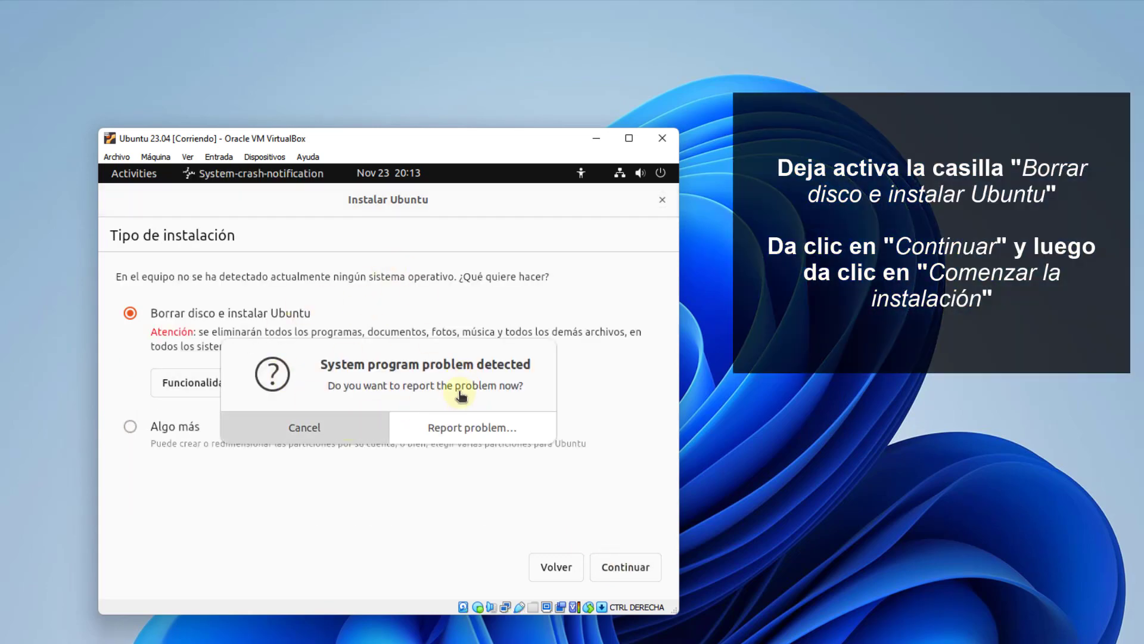
pyautogui.click(614, 564)
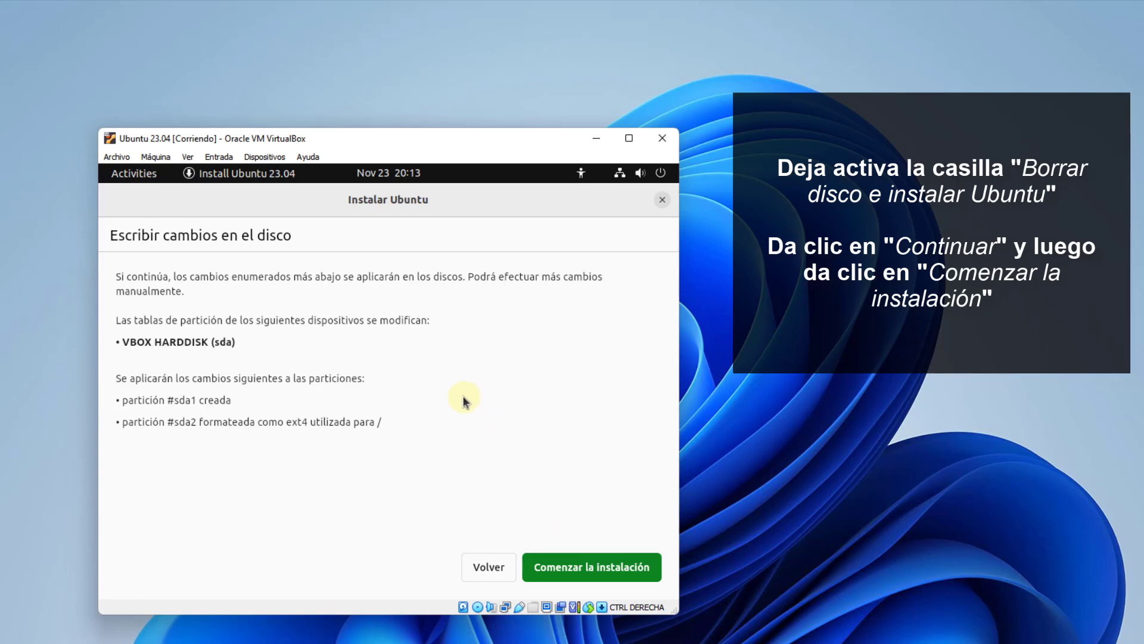
pyautogui.click(571, 567)
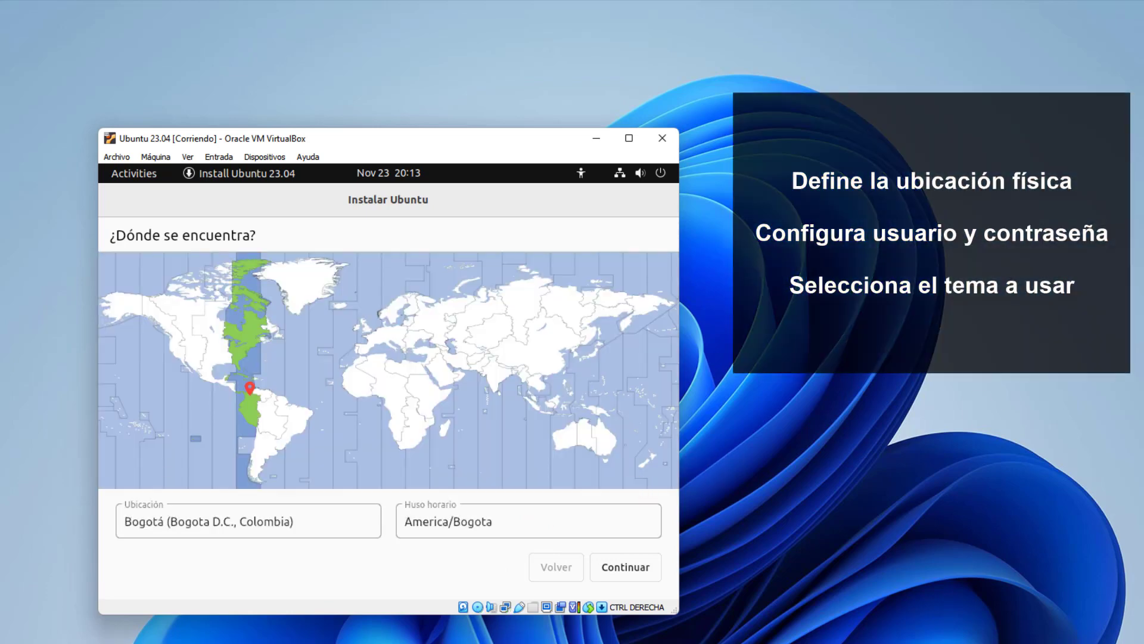
# Keep the Bogotá location, enter the user's name, and remove the -VirtualBox suffix from the computer name.
pyautogui.click(654, 575)
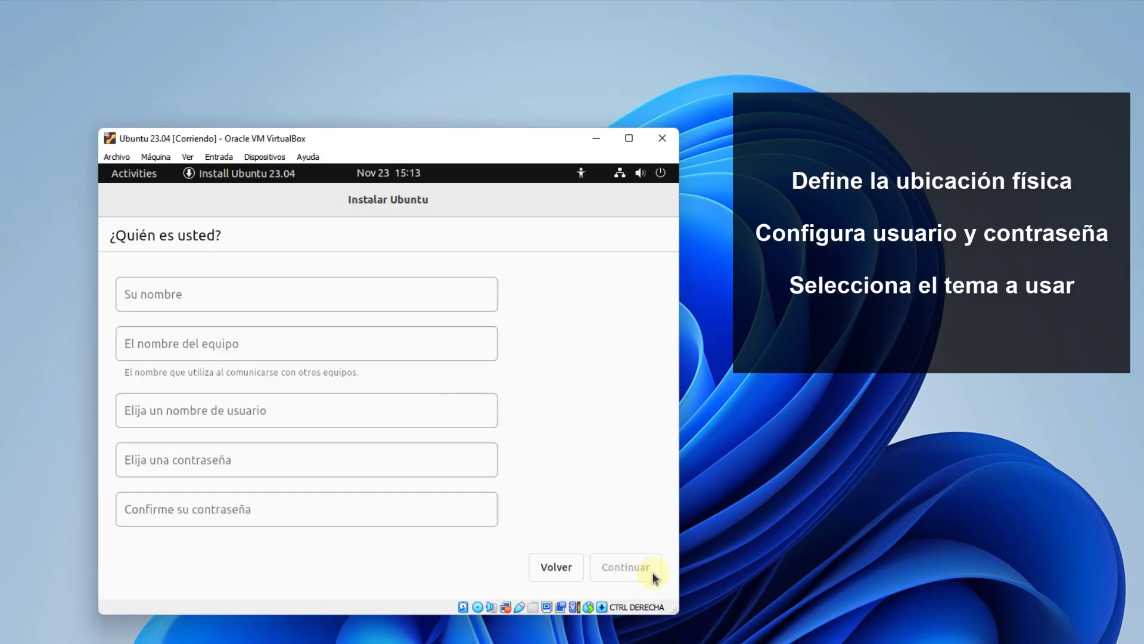
pyautogui.click(311, 298)
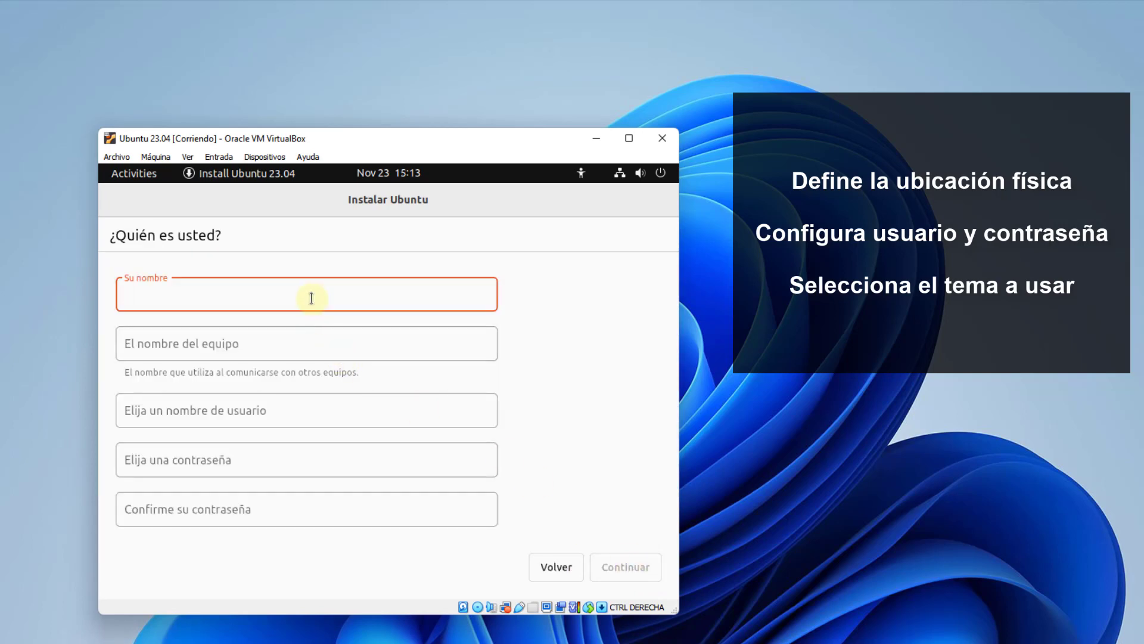
pyautogui.write('Solvetic')
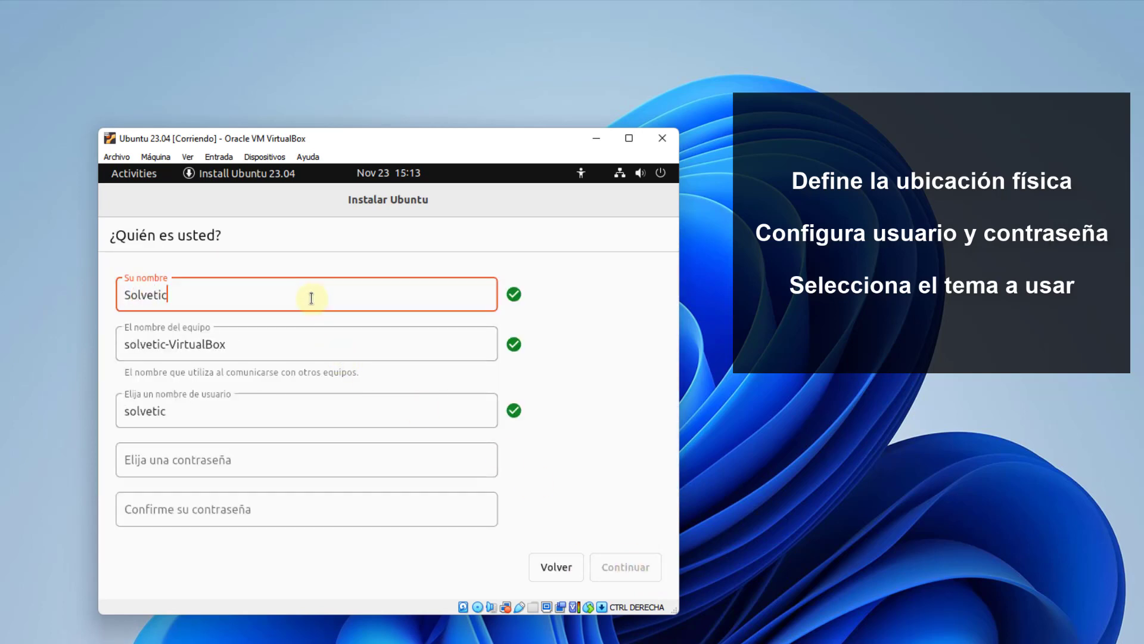
pyautogui.press('Tab')
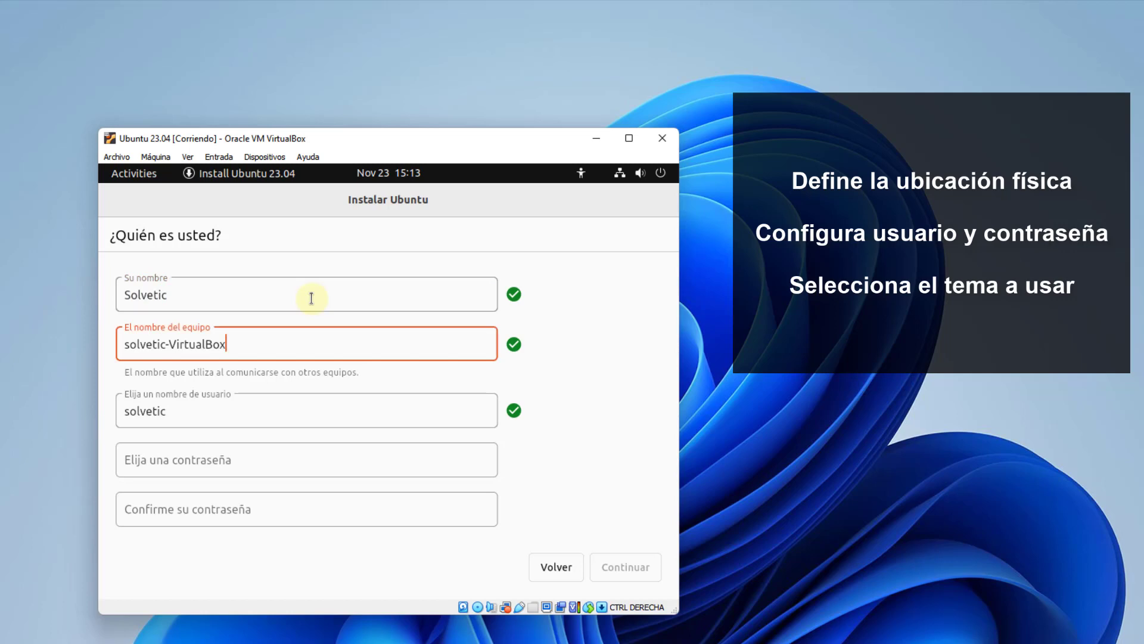
pyautogui.press('BackSpace')
pyautogui.press('BackSpace')
pyautogui.press('Tab')
pyautogui.press('Tab')
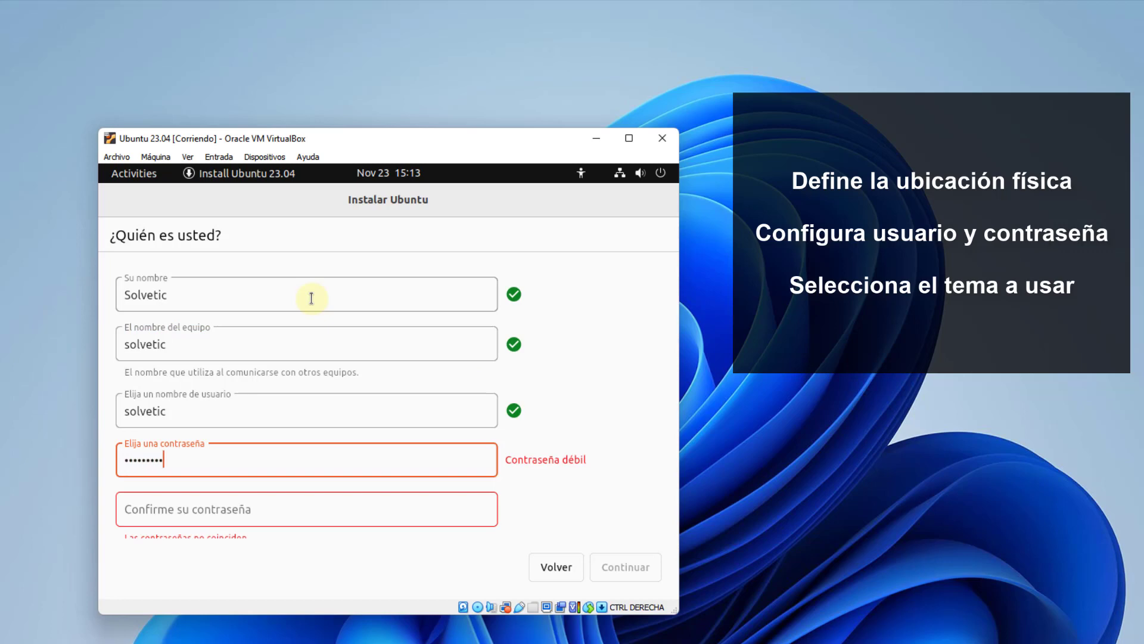
# Enter and confirm the account password, then continue to the appearance step.
pyautogui.press('Tab')
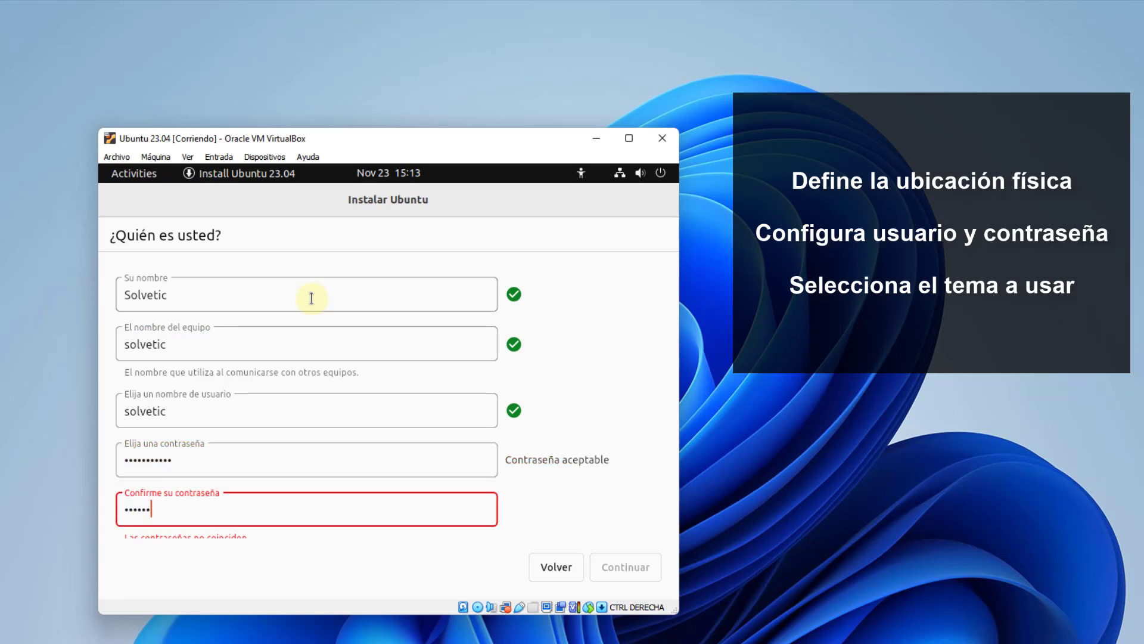
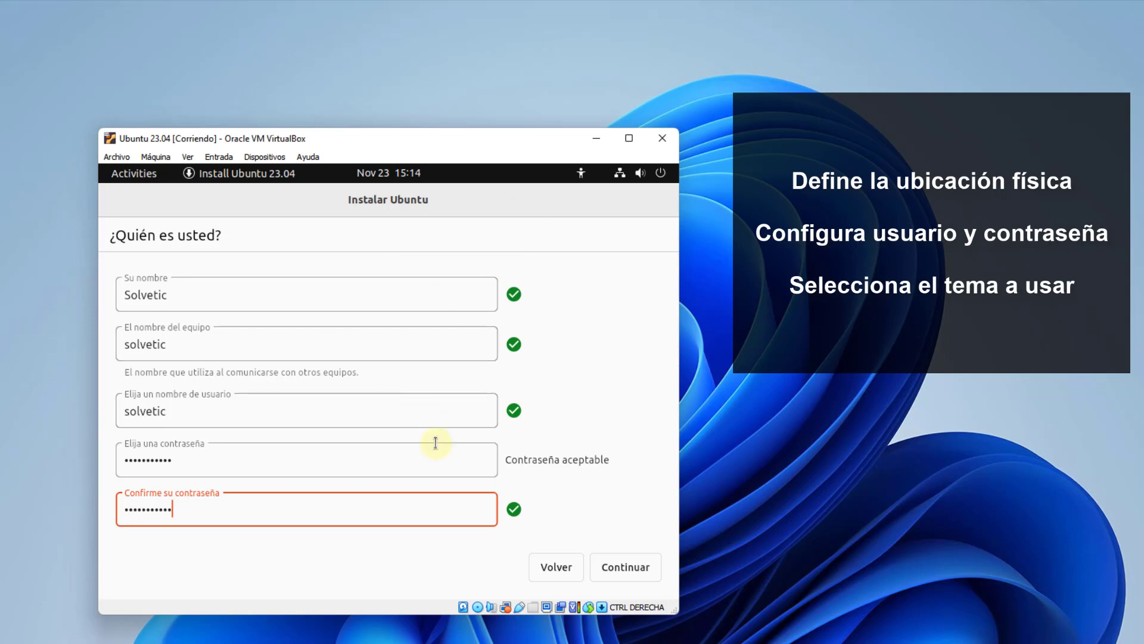
pyautogui.click(623, 565)
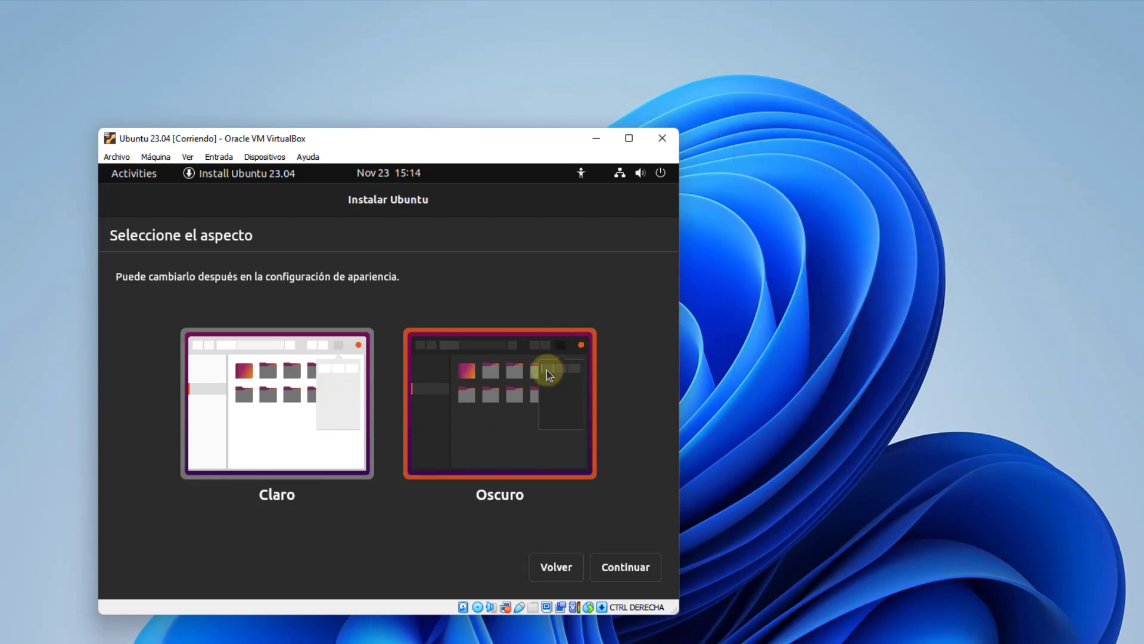
# Start the installation with the Oscuro theme, briefly view the log, and wait for Finalizó la instalación.
pyautogui.click(620, 566)
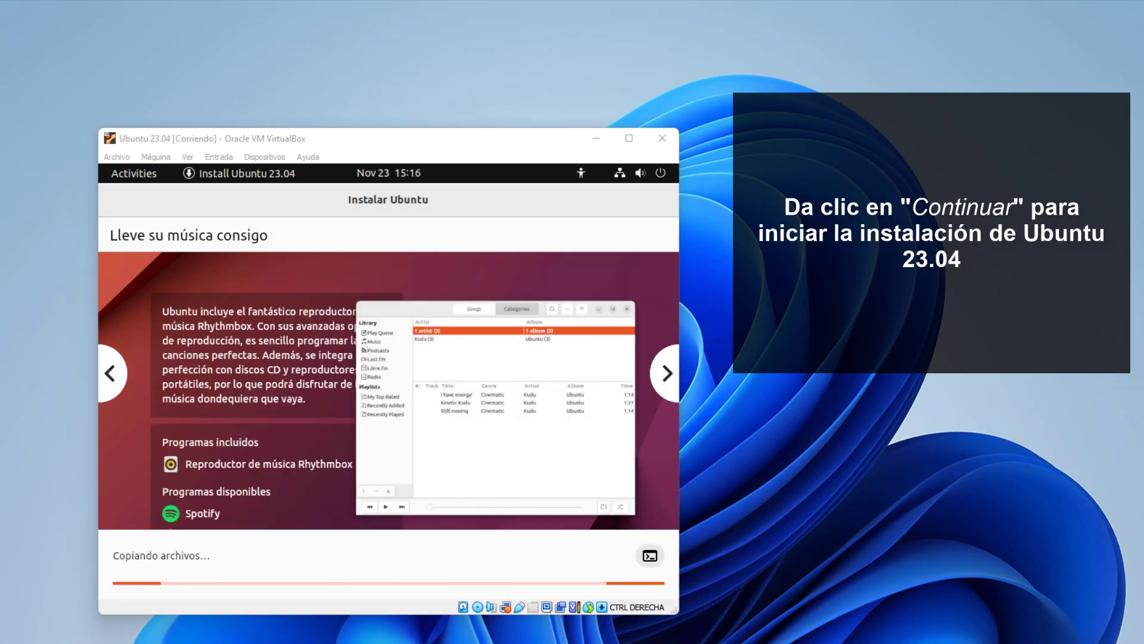
pyautogui.click(377, 137)
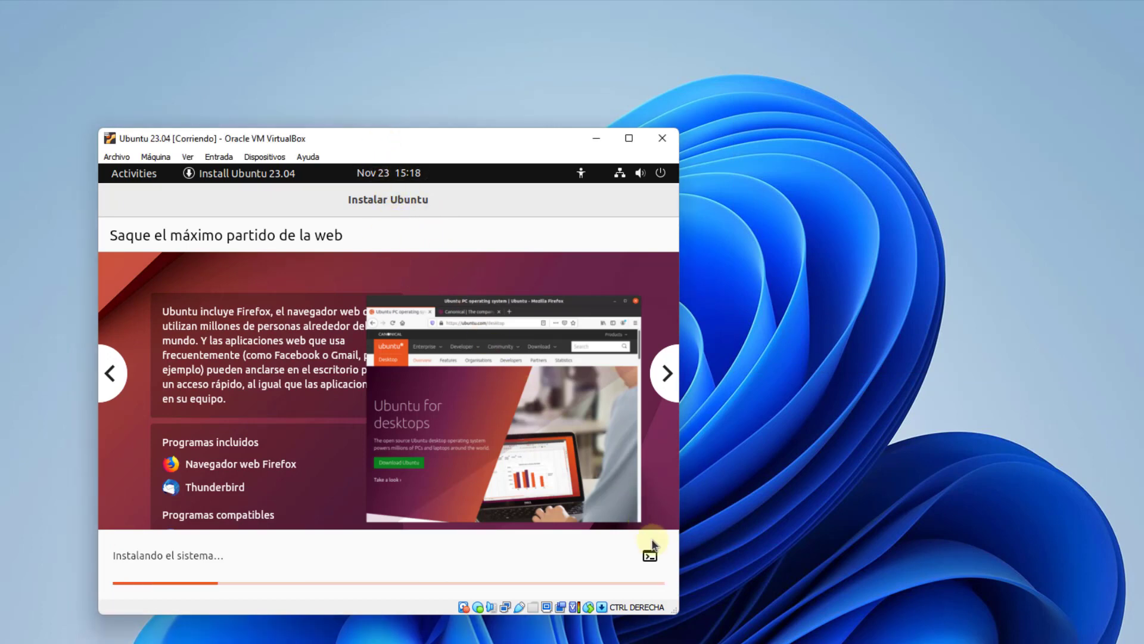
pyautogui.click(651, 561)
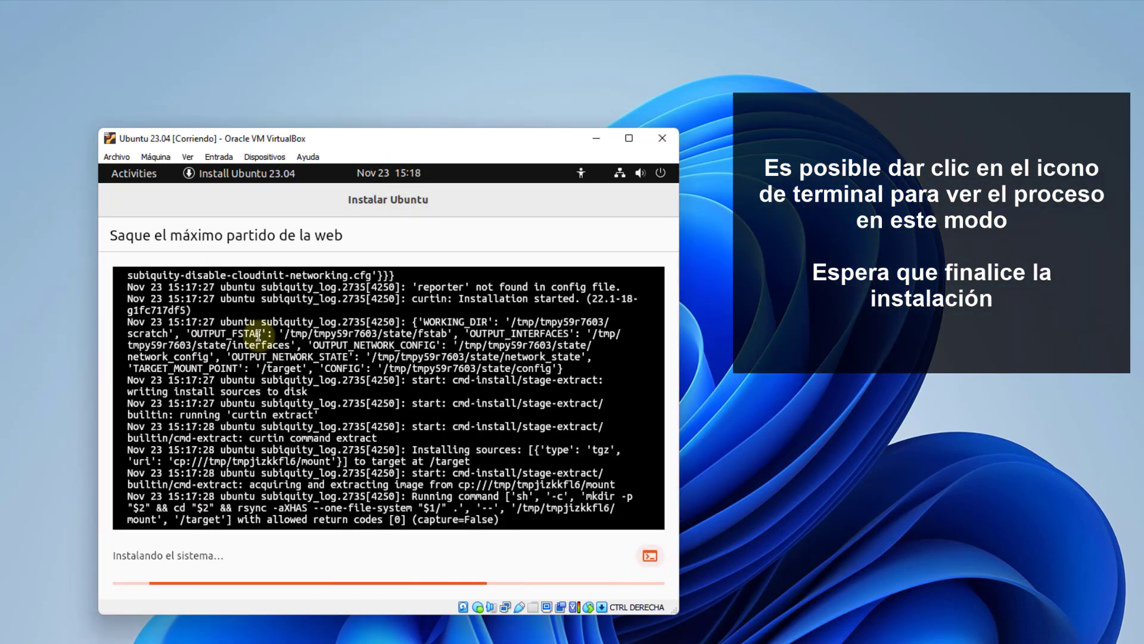
pyautogui.click(651, 560)
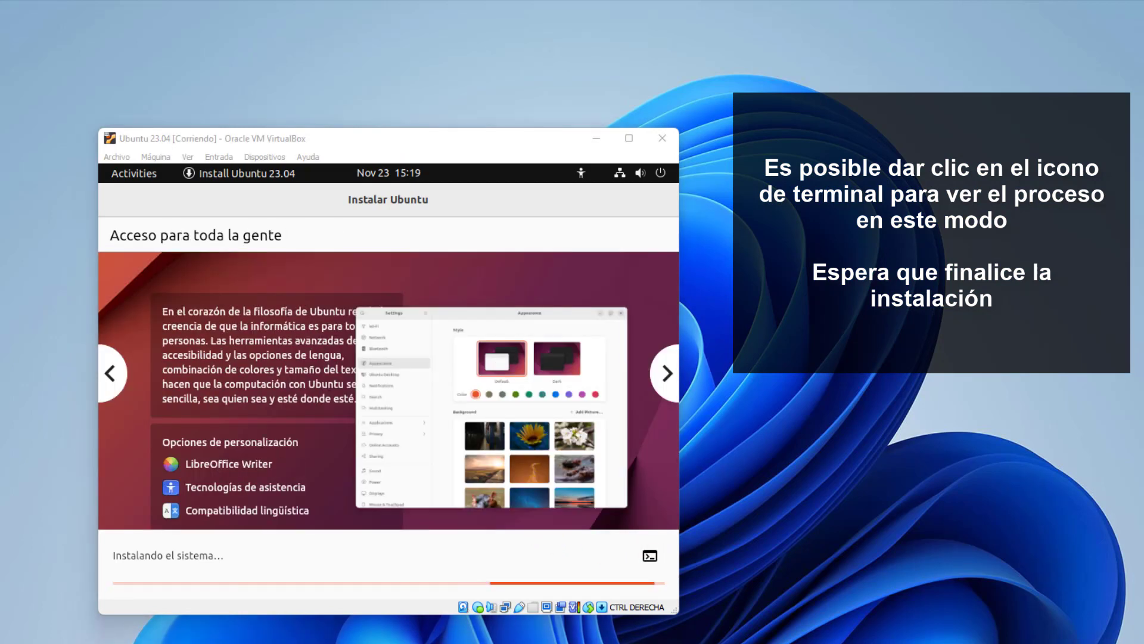
pyautogui.click(427, 143)
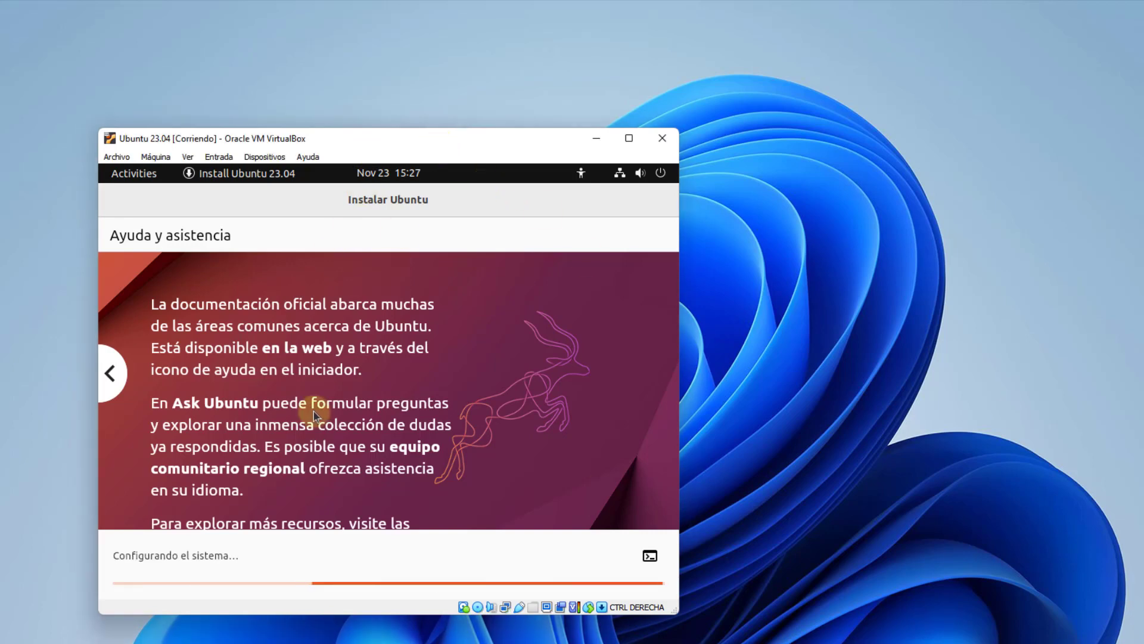
pyautogui.click(119, 546)
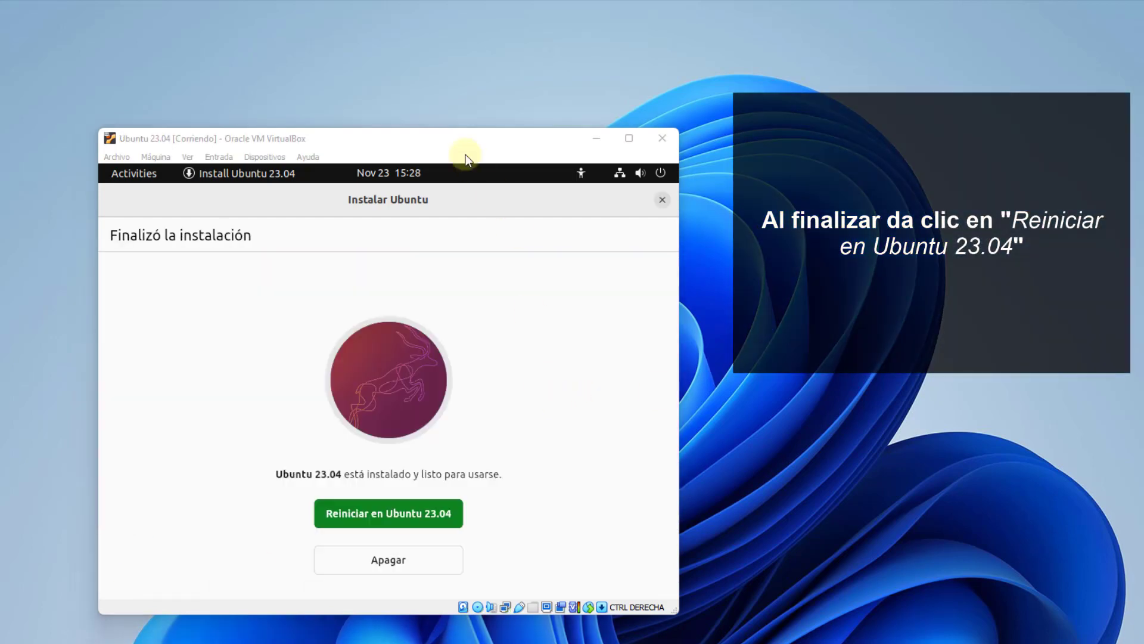
# Click Reiniciar en Ubuntu 23.04, then reset the VM via Máquina > Reiniciar past the remove-medium prompt.
pyautogui.click(394, 513)
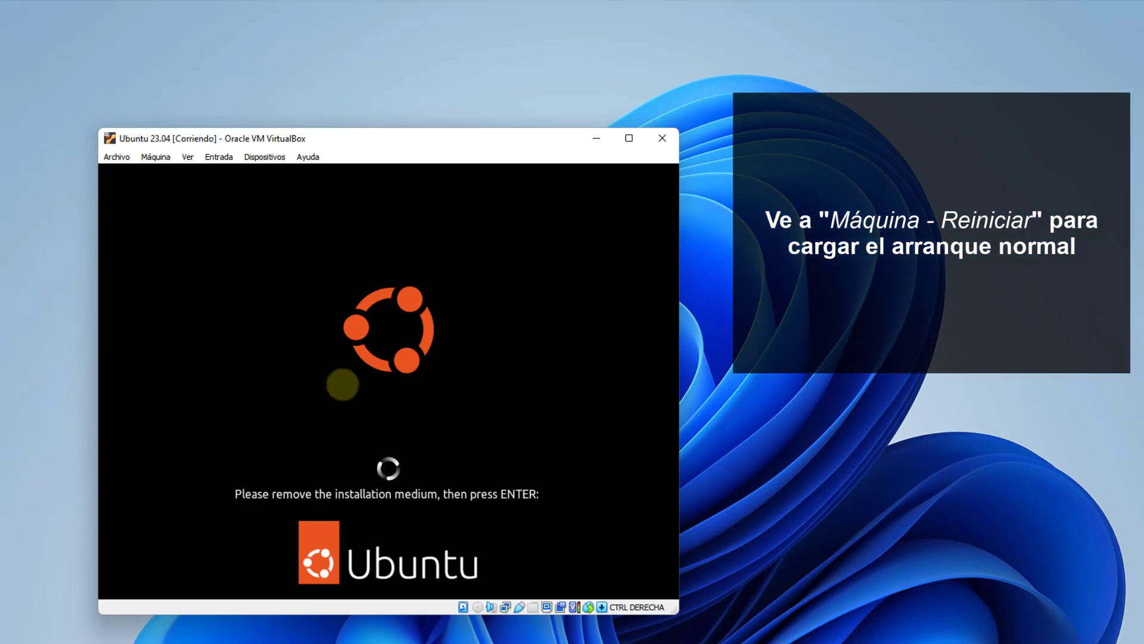
pyautogui.click(155, 157)
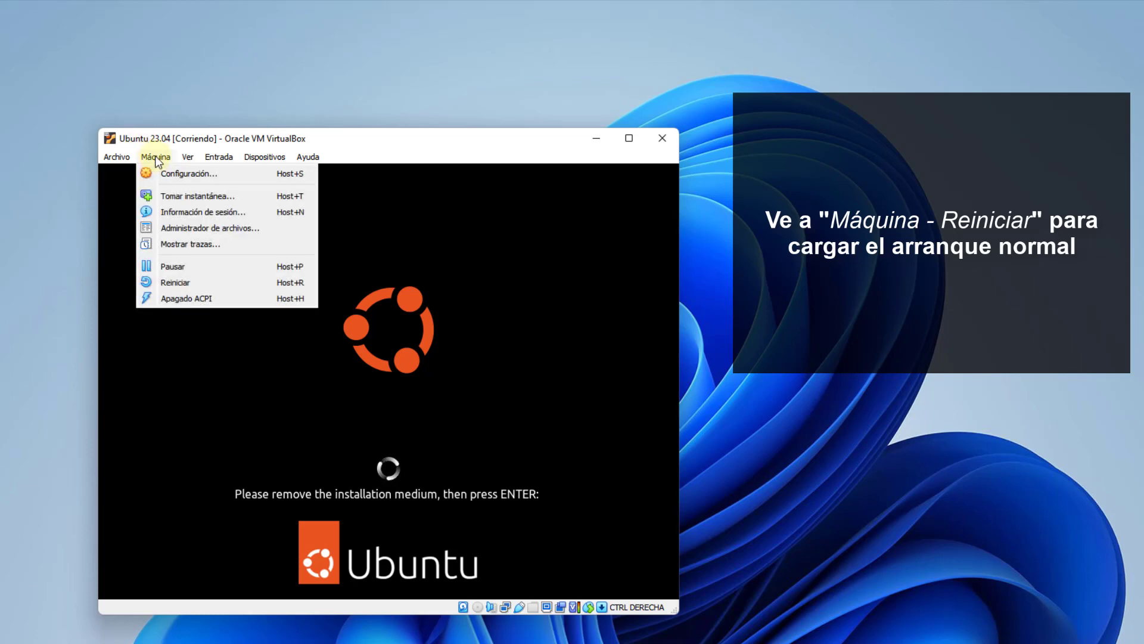
pyautogui.click(187, 281)
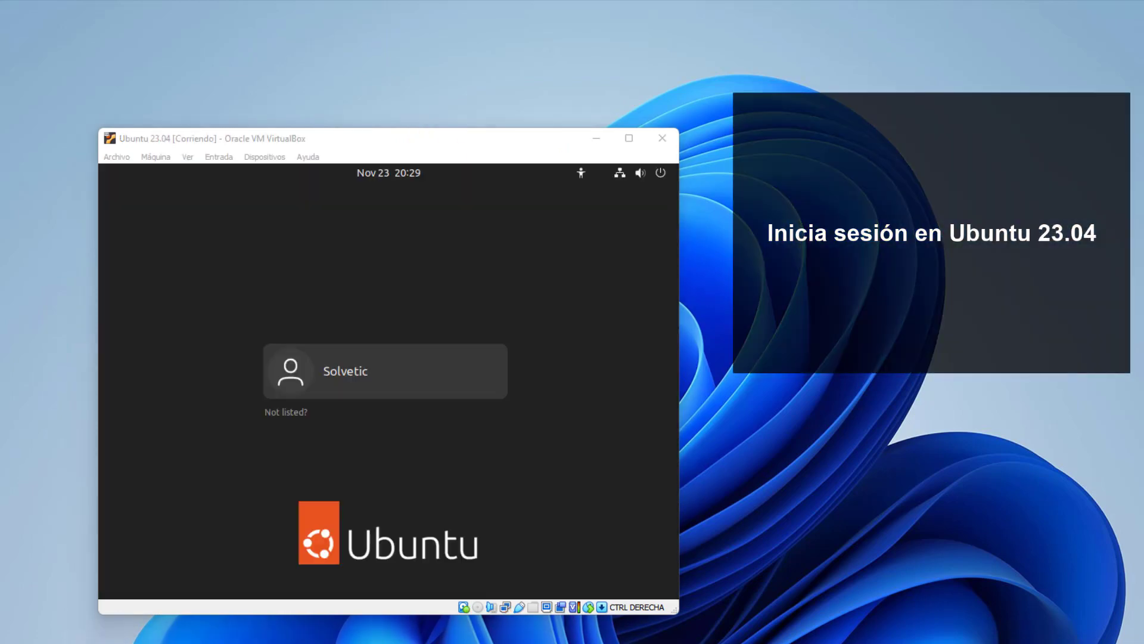
# Select the new user on the login screen and sign in with the account password.
pyautogui.click(371, 372)
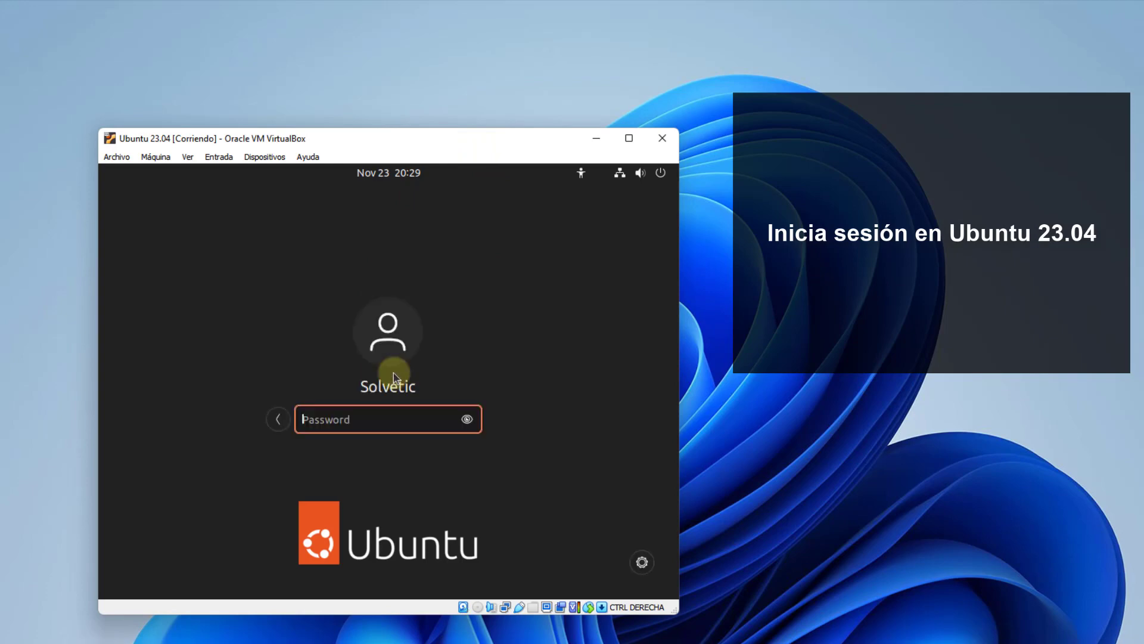
pyautogui.write('••••••••')
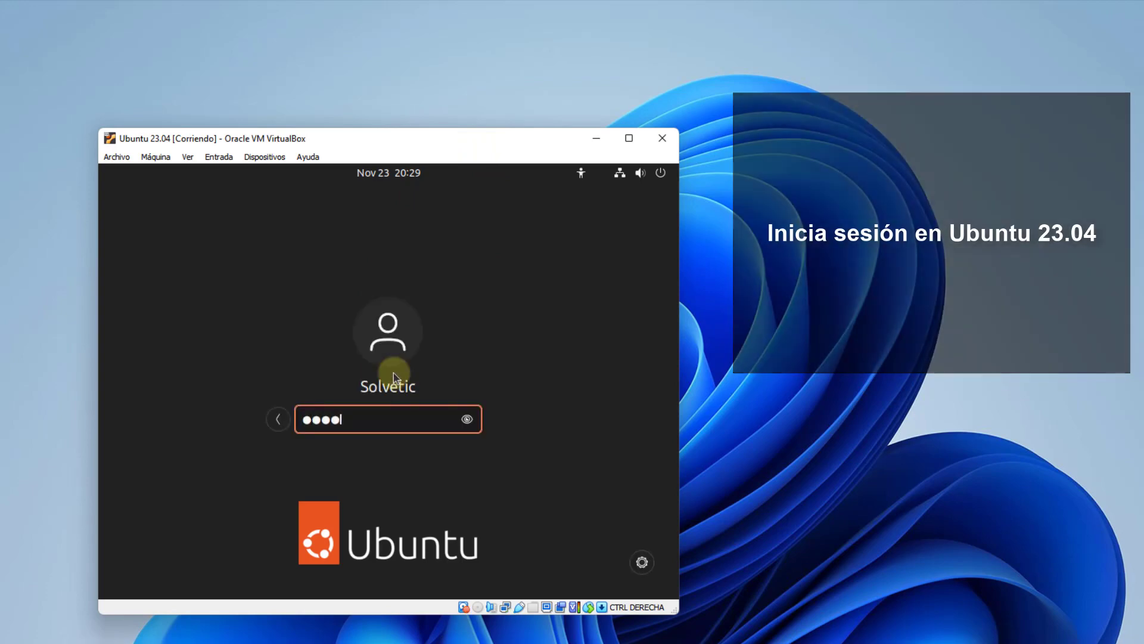
pyautogui.write('•')
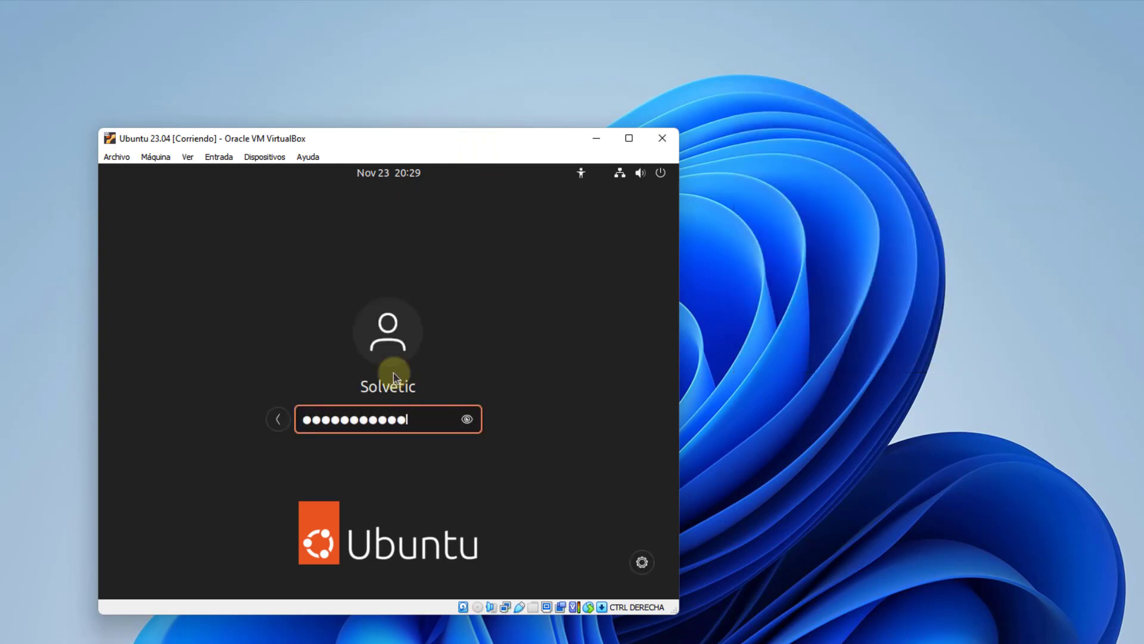
pyautogui.press('Return')
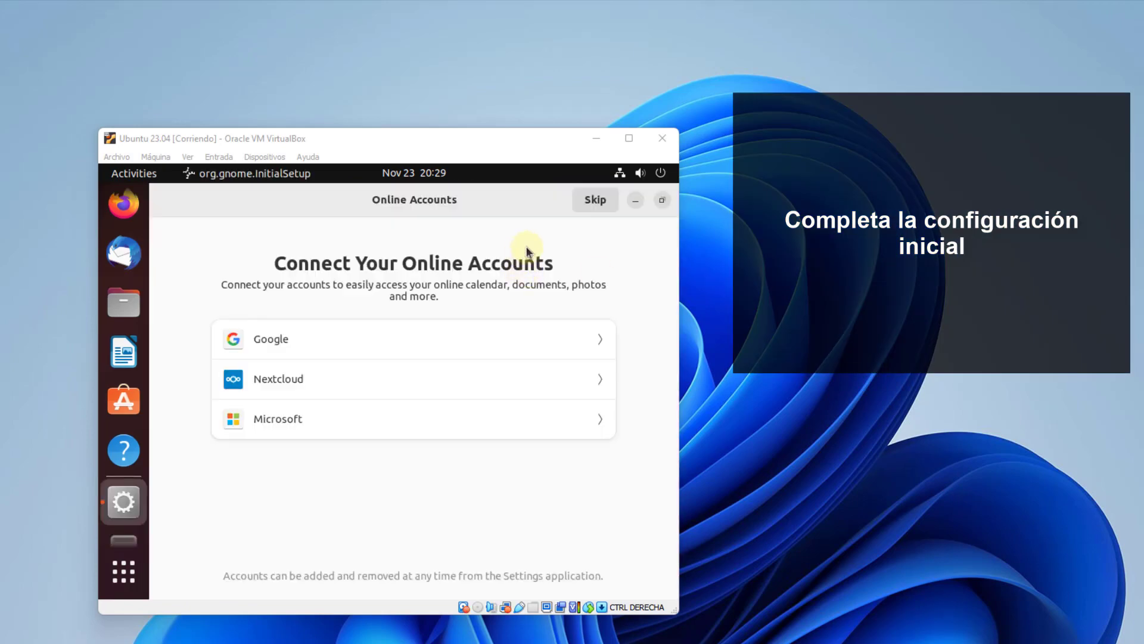
# Skip Online Accounts and complete the remaining setup pages with Done.
pyautogui.click(596, 203)
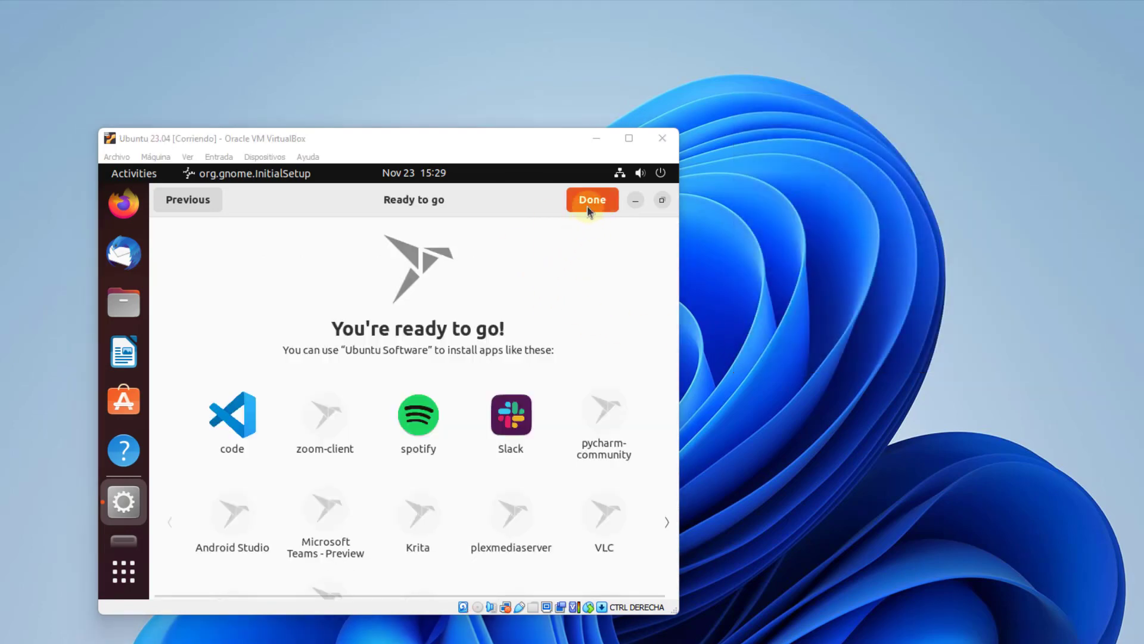
pyautogui.click(587, 204)
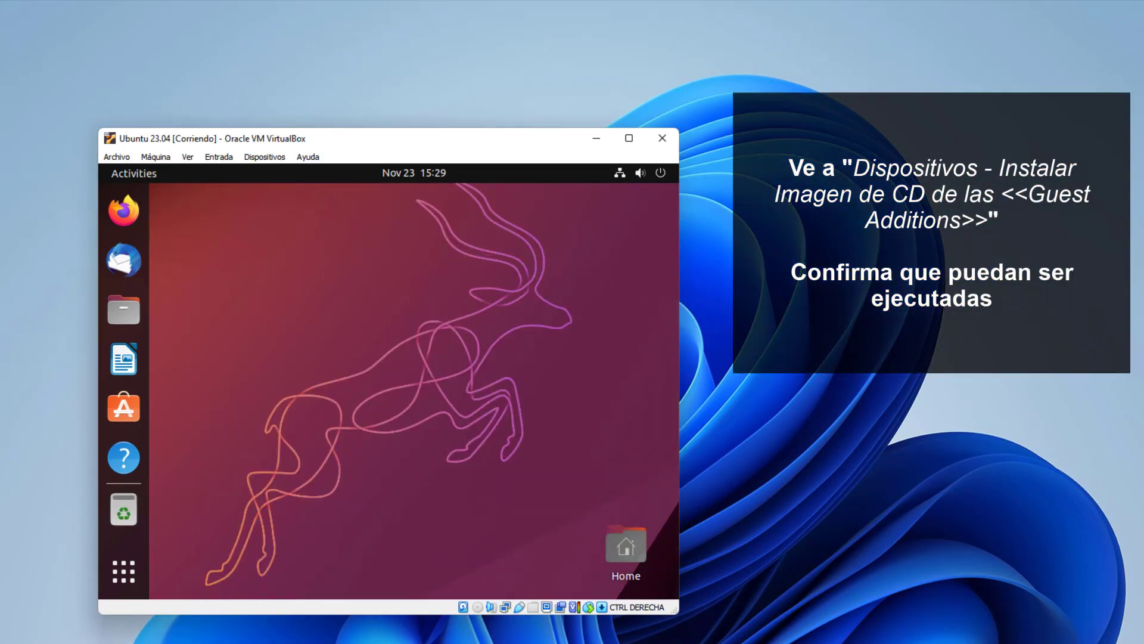
# Insert the Guest Additions CD image from the VM's Dispositivos menu.
pyautogui.click(470, 254)
pyautogui.click(265, 157)
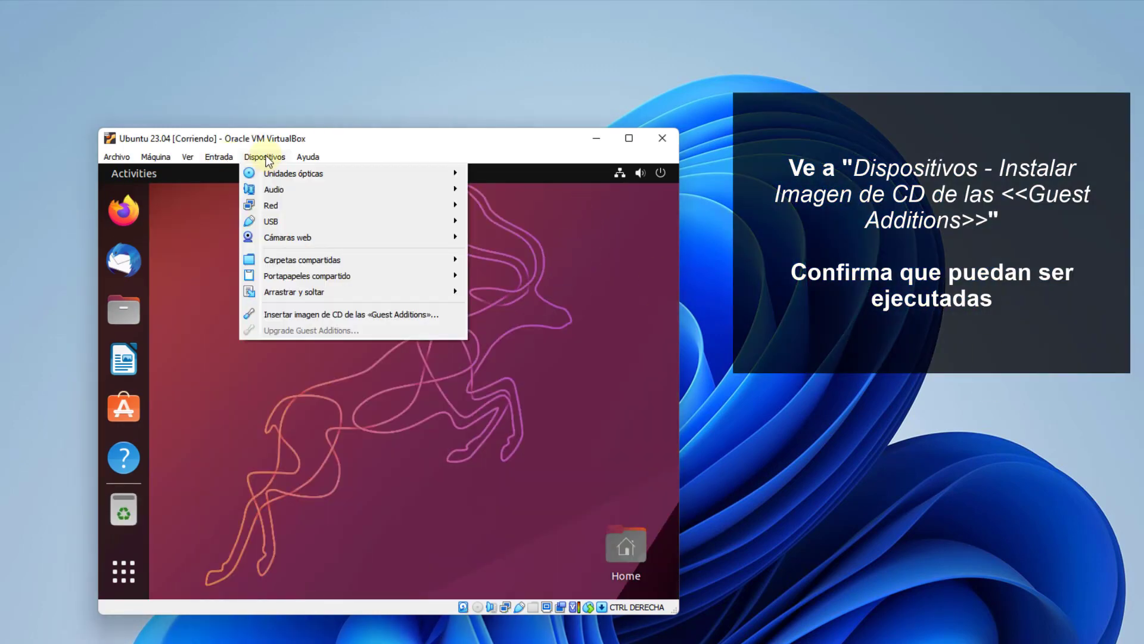
pyautogui.click(302, 312)
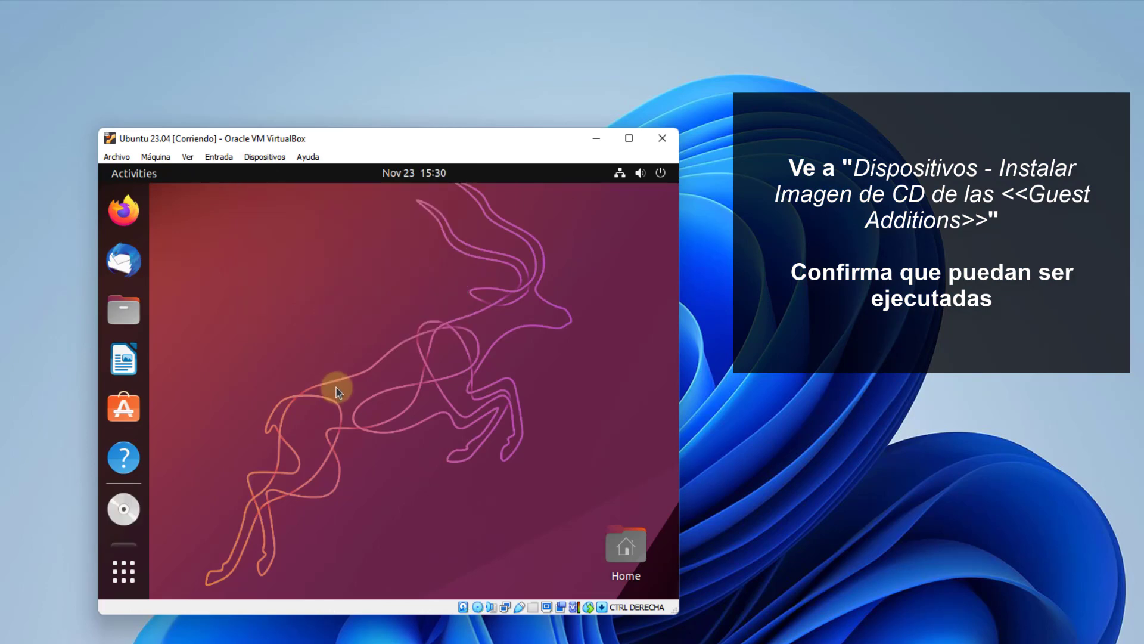
# Open the VBox_GAs_7.0.4 disc, choose Run Software, close Files, and show Activities.
pyautogui.click(123, 507)
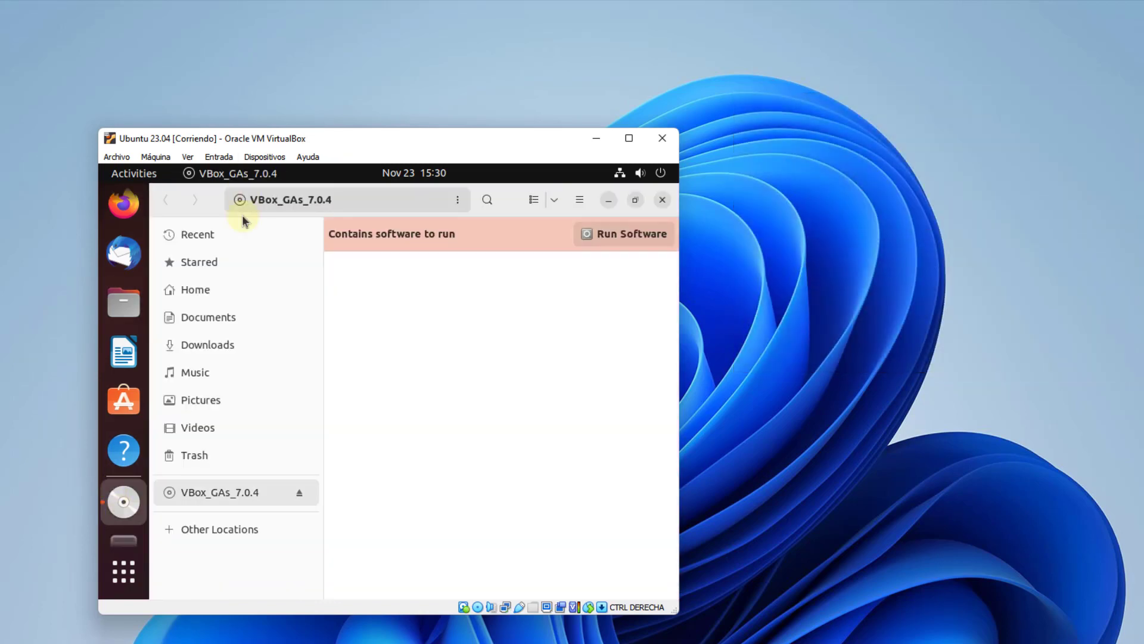
pyautogui.click(617, 233)
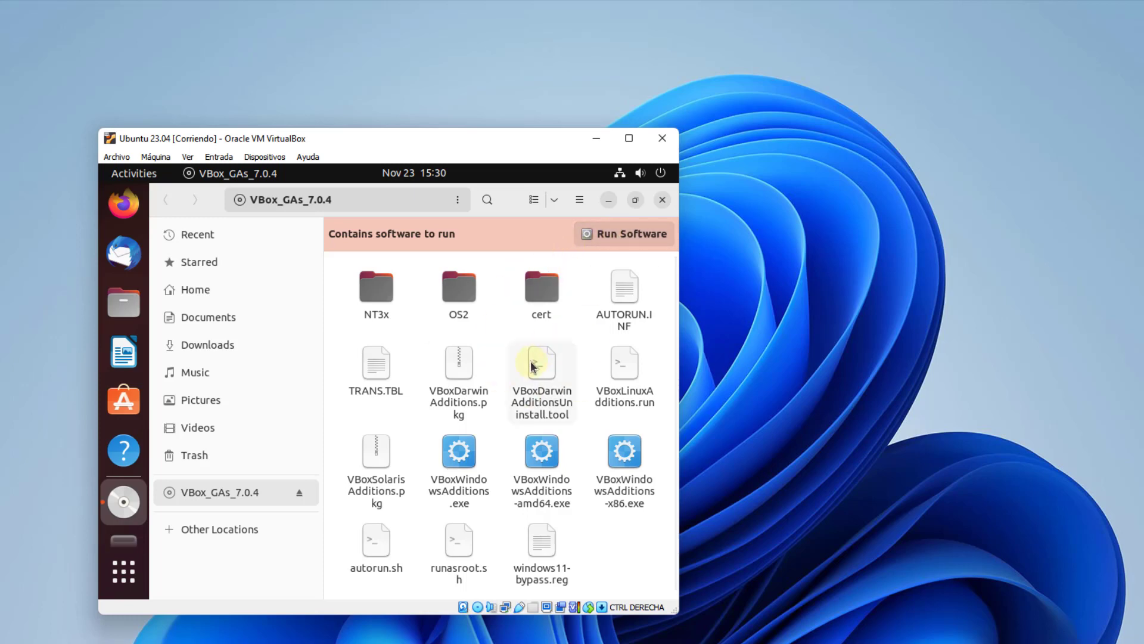
pyautogui.click(661, 202)
pyautogui.click(133, 174)
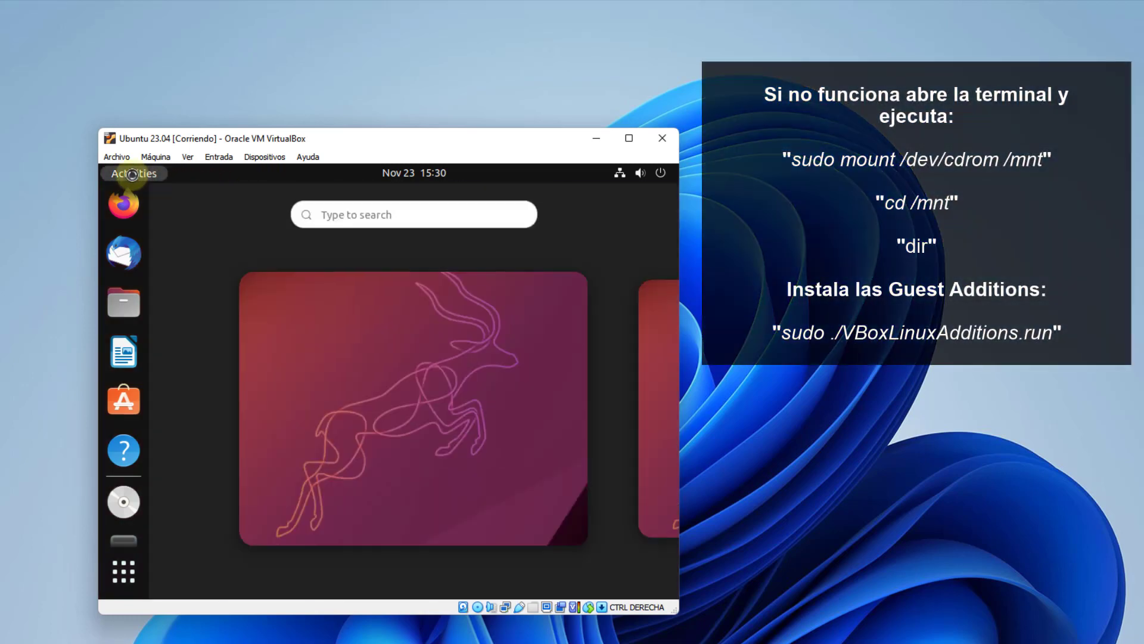
# Open a guest Terminal and mount the Guest Additions CD with 'sudo mount /dev/cdrom /mnt'.
pyautogui.write('termi')
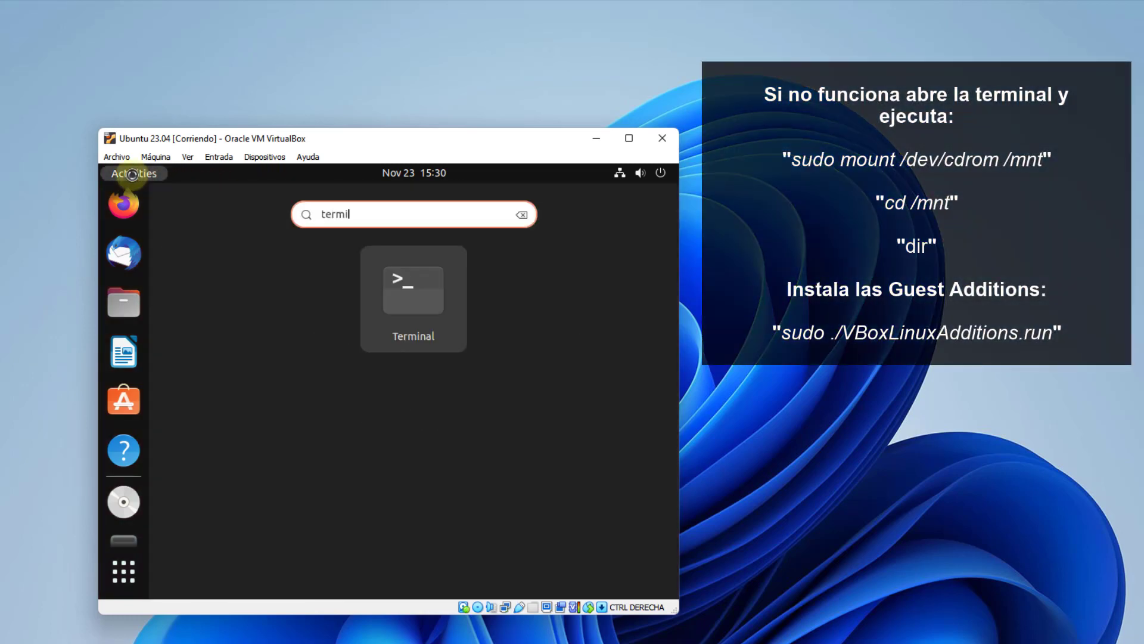
pyautogui.click(400, 288)
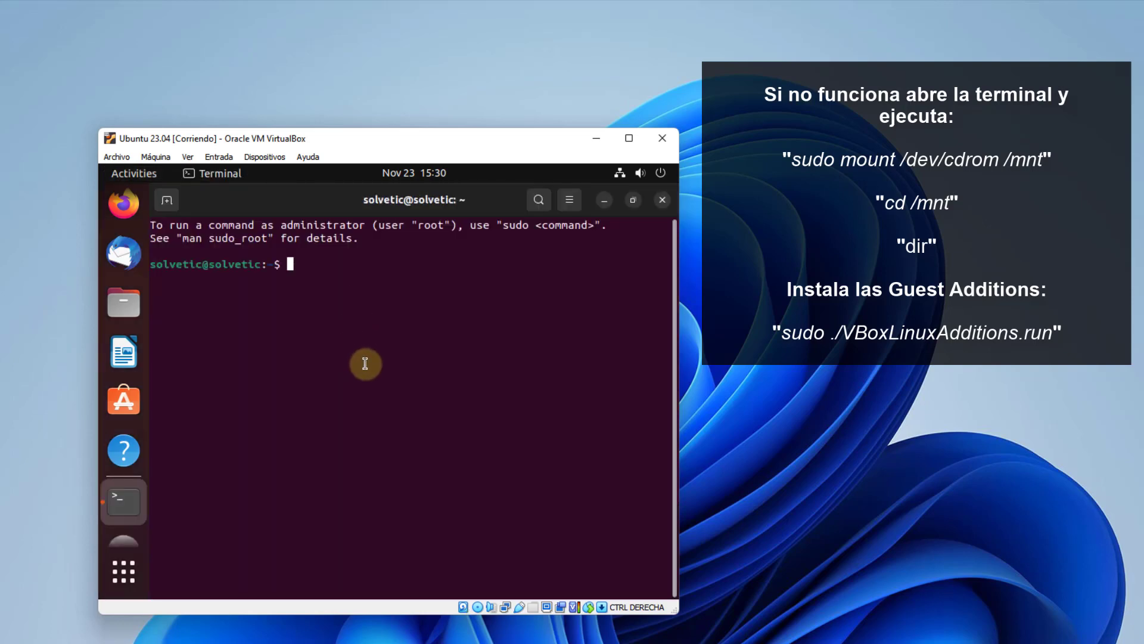
pyautogui.write('su')
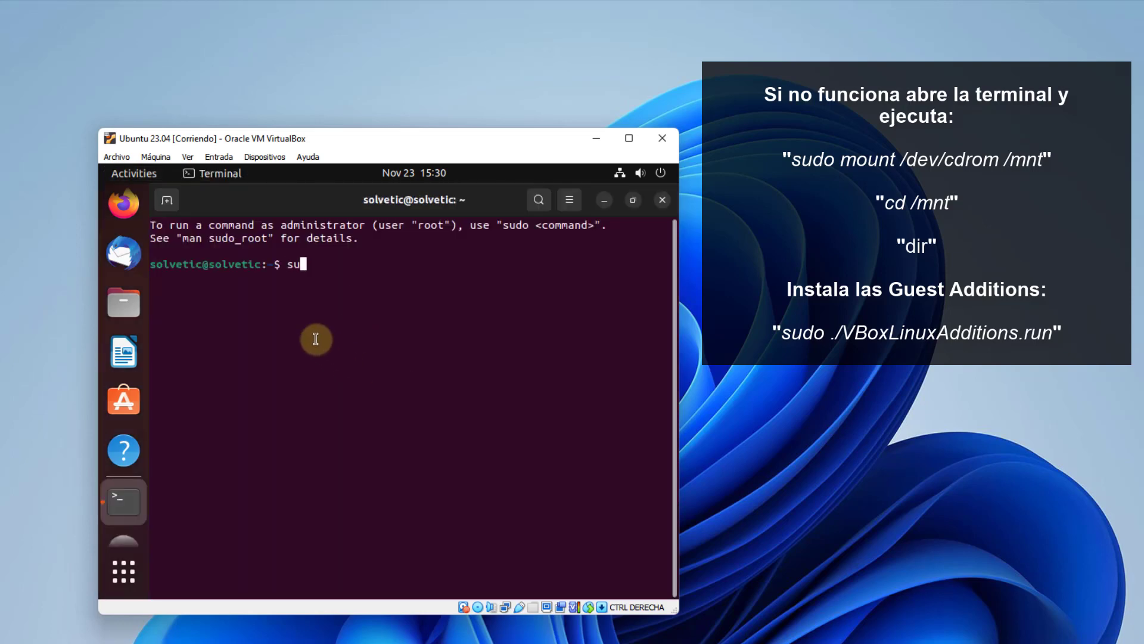
pyautogui.write('do mount /dev/cdrom')
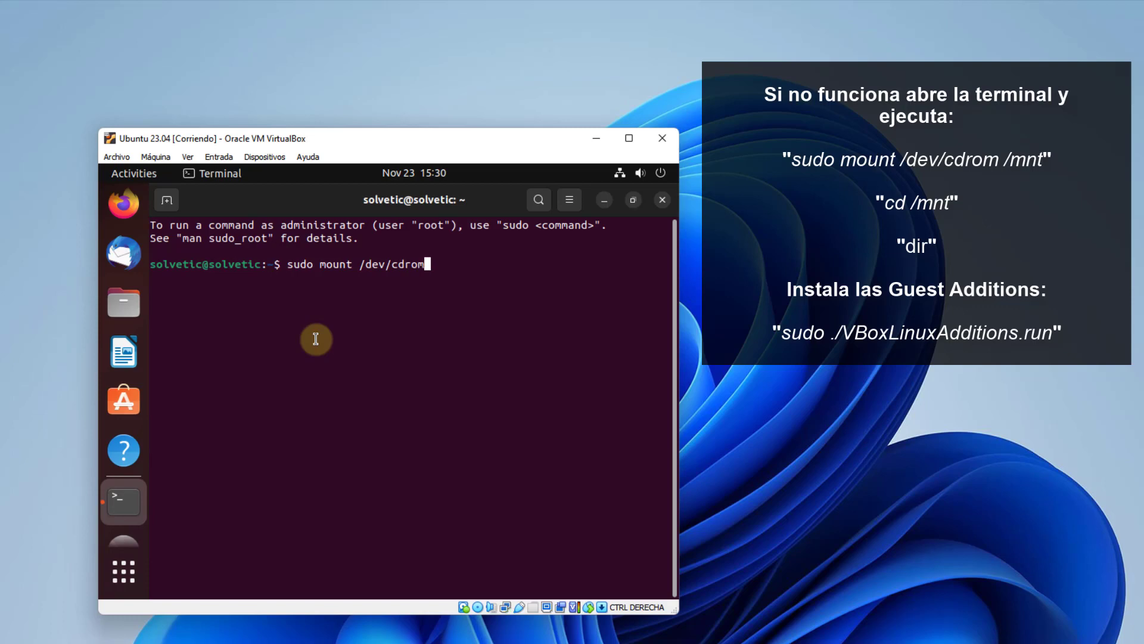
pyautogui.write(' /mnt')
pyautogui.press('Return')
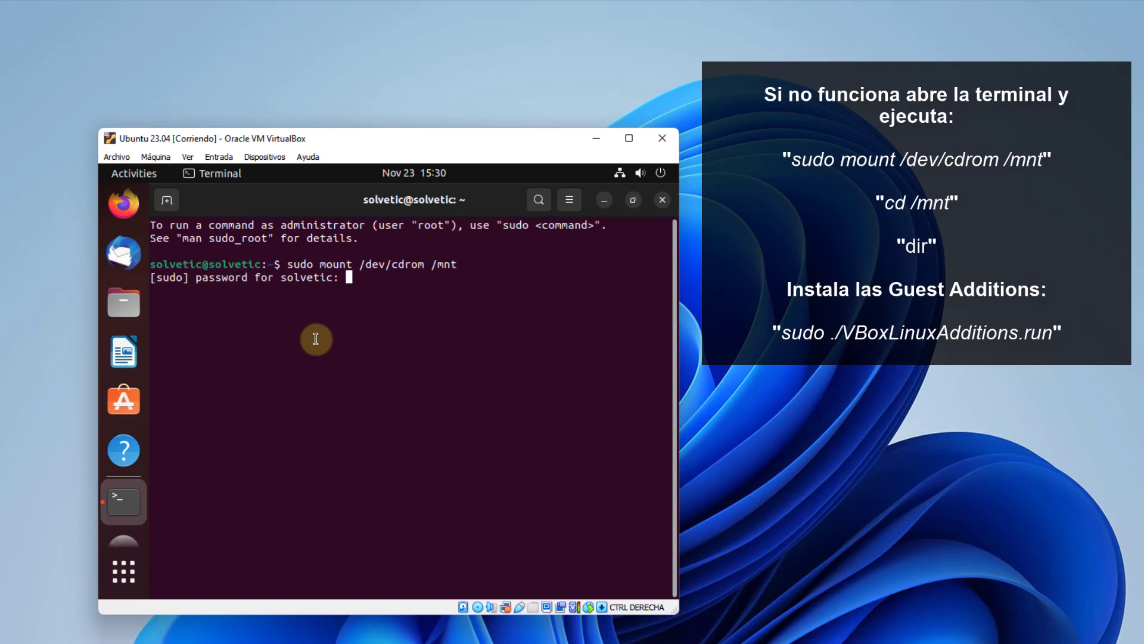
pyautogui.press('Return')
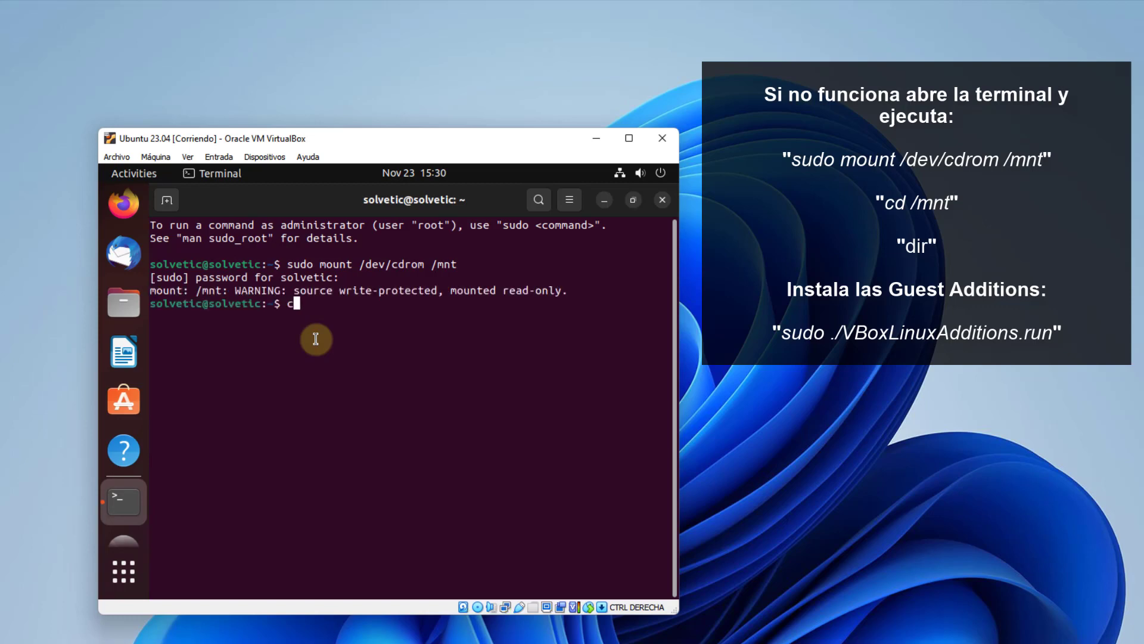
# Clear the terminal and dismiss the Software Updater prompt.
pyautogui.write('clear')
pyautogui.press('Return')
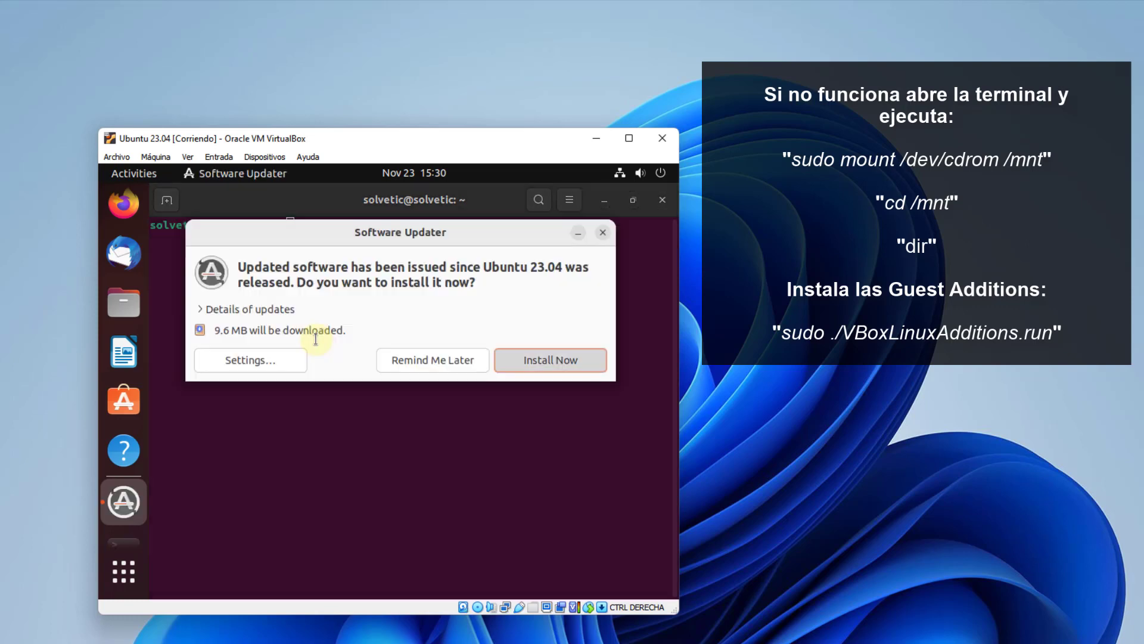
pyautogui.press('Return')
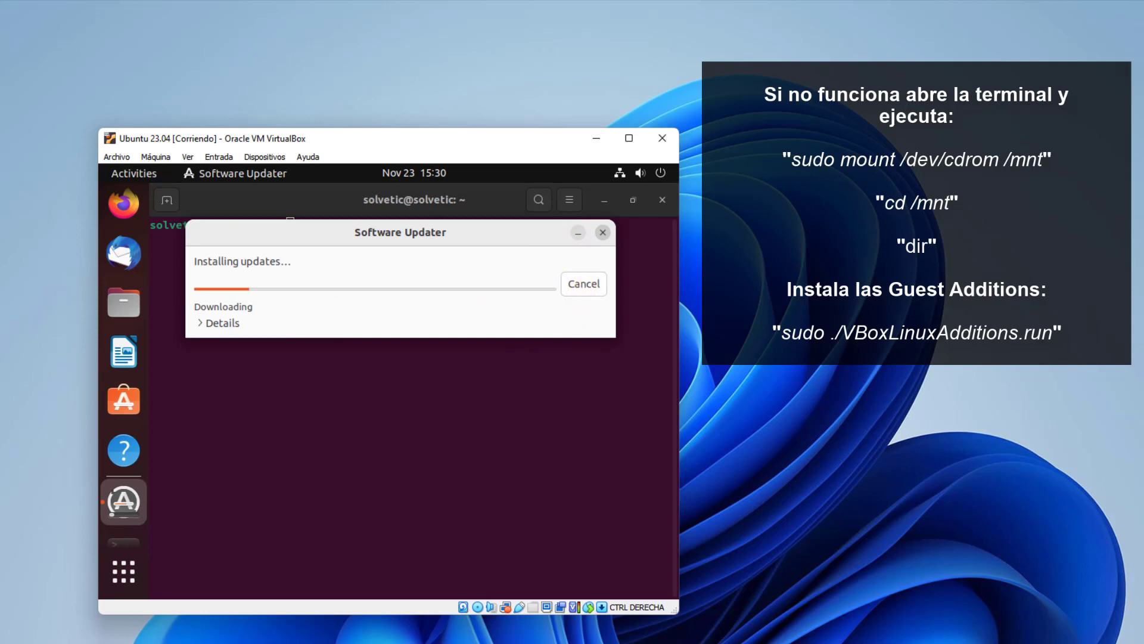
pyautogui.click(584, 284)
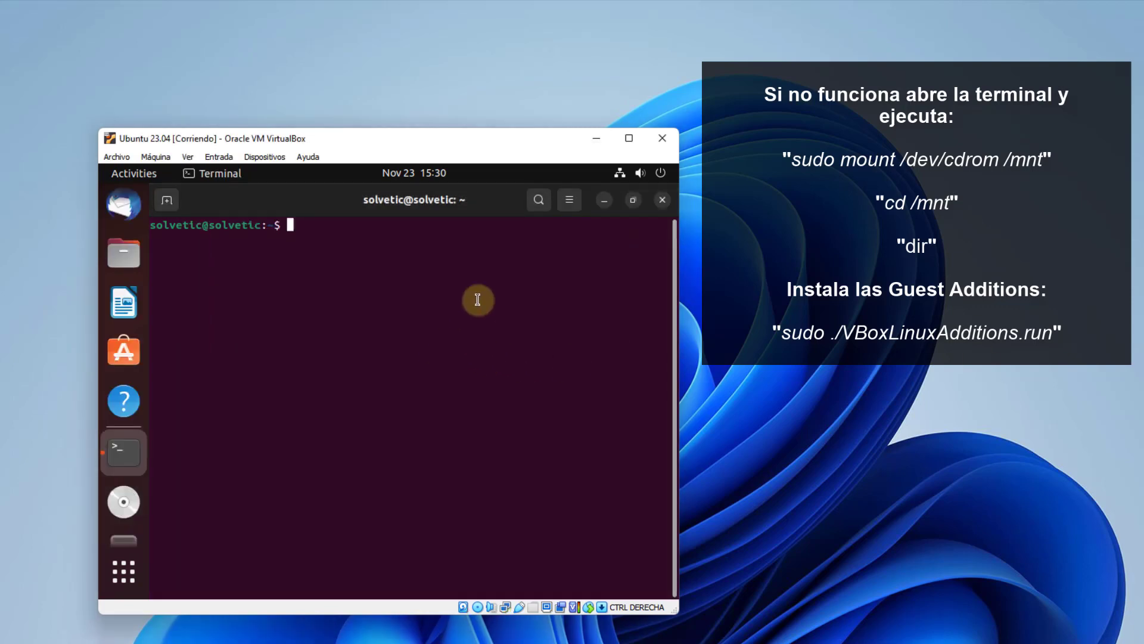
# From /mnt, list the disc contents and run 'sudo ./VBoxLinuxAdditions.run'.
pyautogui.write('cd /')
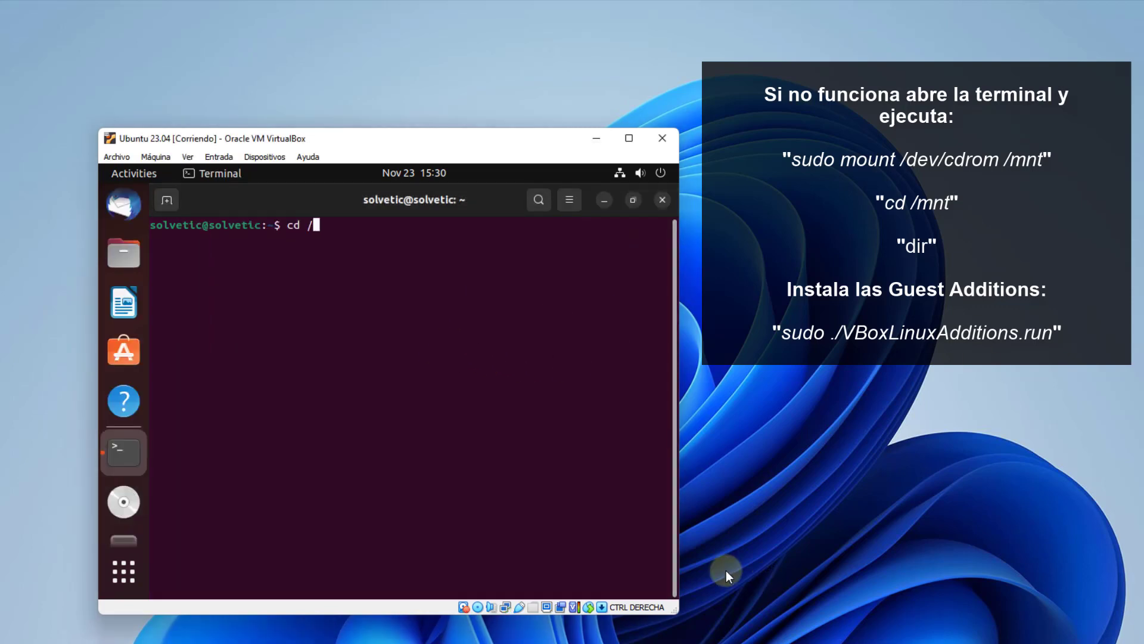
pyautogui.write('mnt')
pyautogui.press('Return')
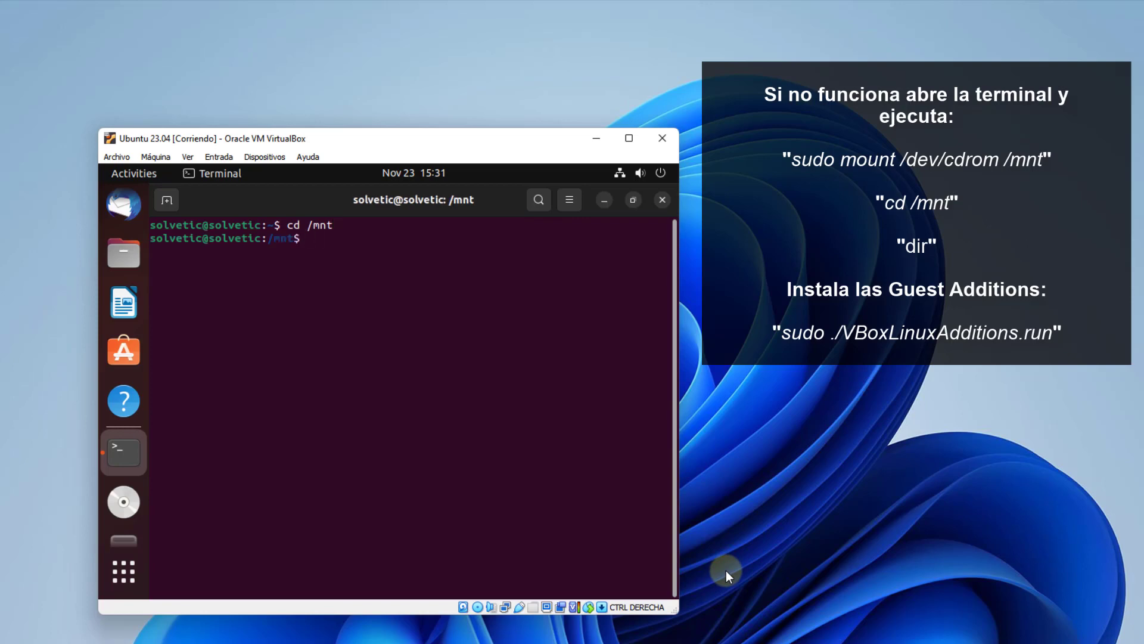
pyautogui.write('dir')
pyautogui.press('Return')
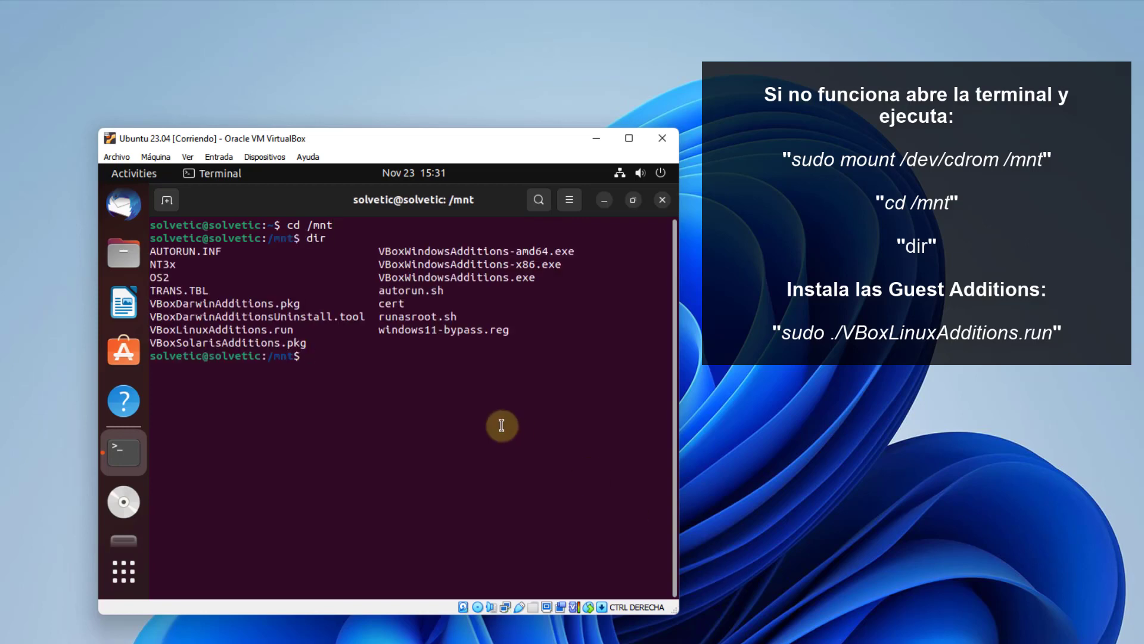
pyautogui.write('cls')
pyautogui.write('ar')
pyautogui.press('Return')
pyautogui.write('sudo .')
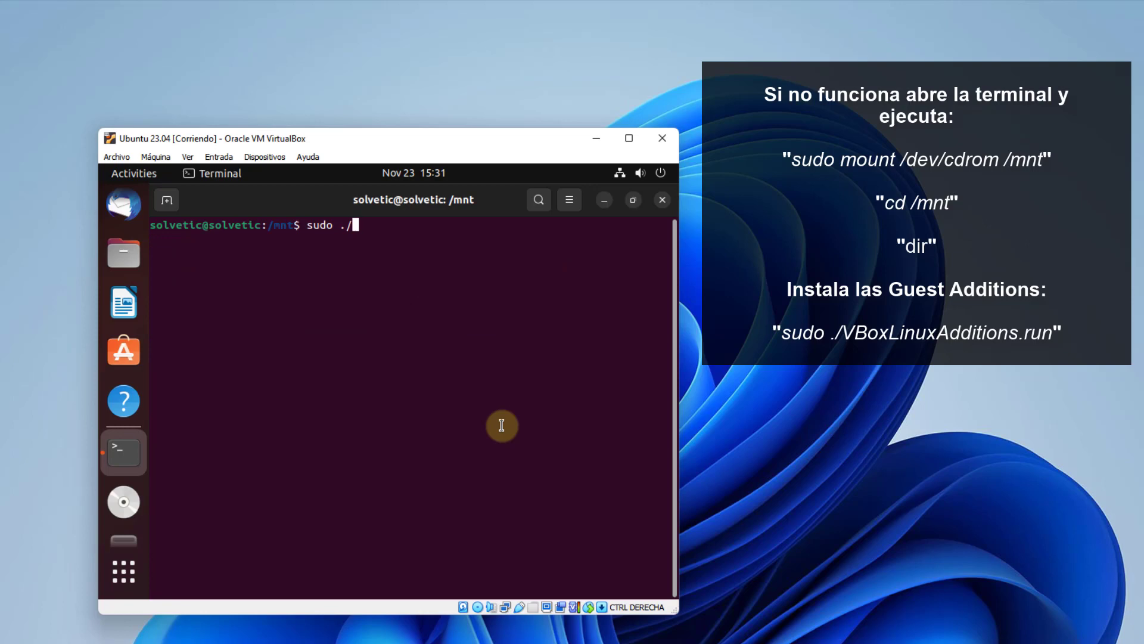
pyautogui.write('/VBoxL')
pyautogui.press('Tab')
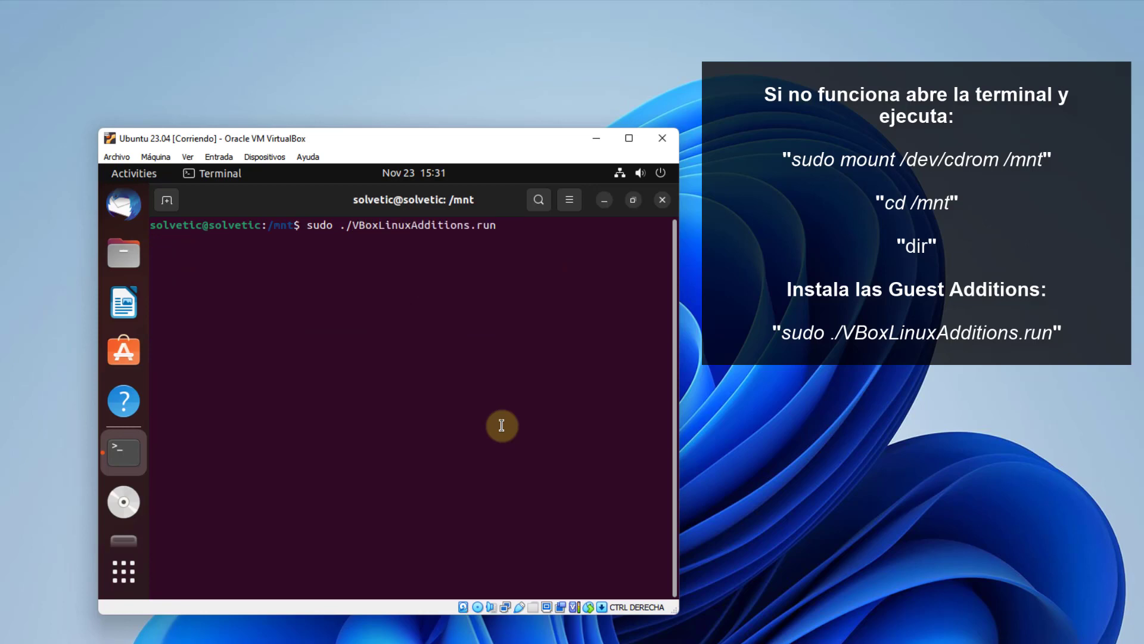
pyautogui.press('Return')
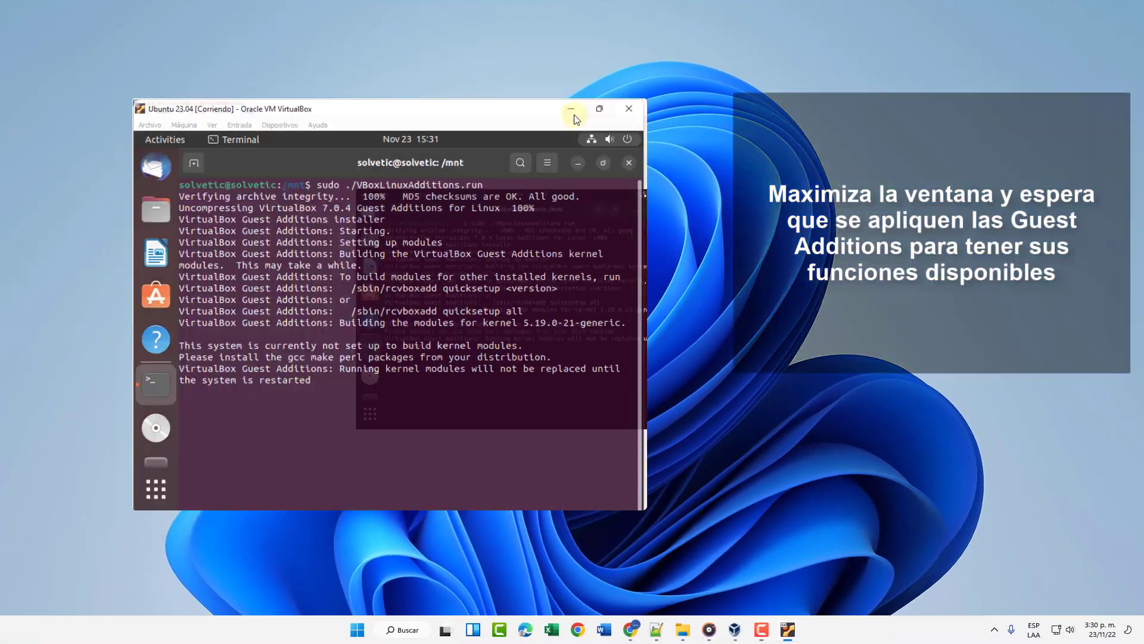
# Maximize the VM window, close the terminal and return to the Activities overview.
pyautogui.click(599, 109)
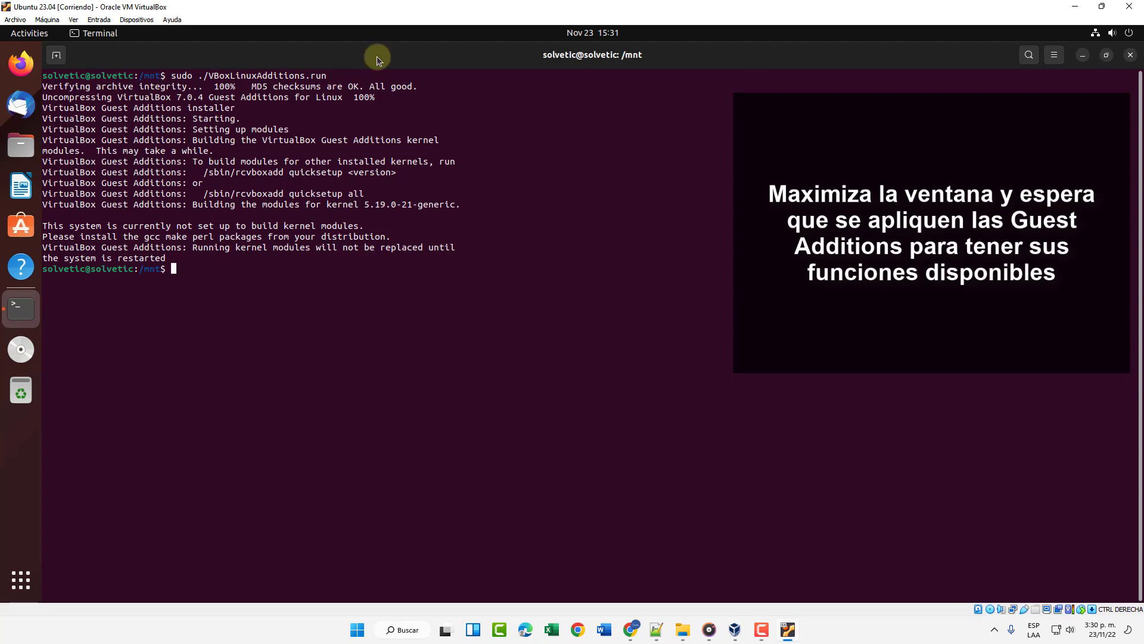
pyautogui.click(1130, 55)
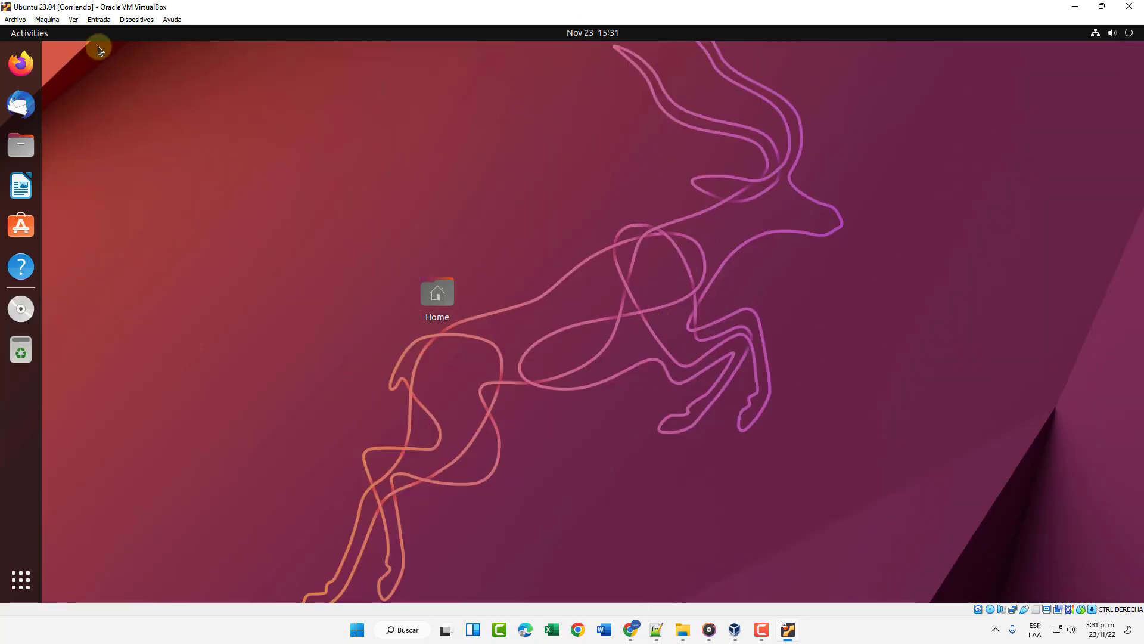
pyautogui.click(21, 35)
# Run 'cat /etc/os-release' to confirm Ubuntu 23.04 Lunar Lobster, then close Terminal and restore the VM window.
pyautogui.write('termi')
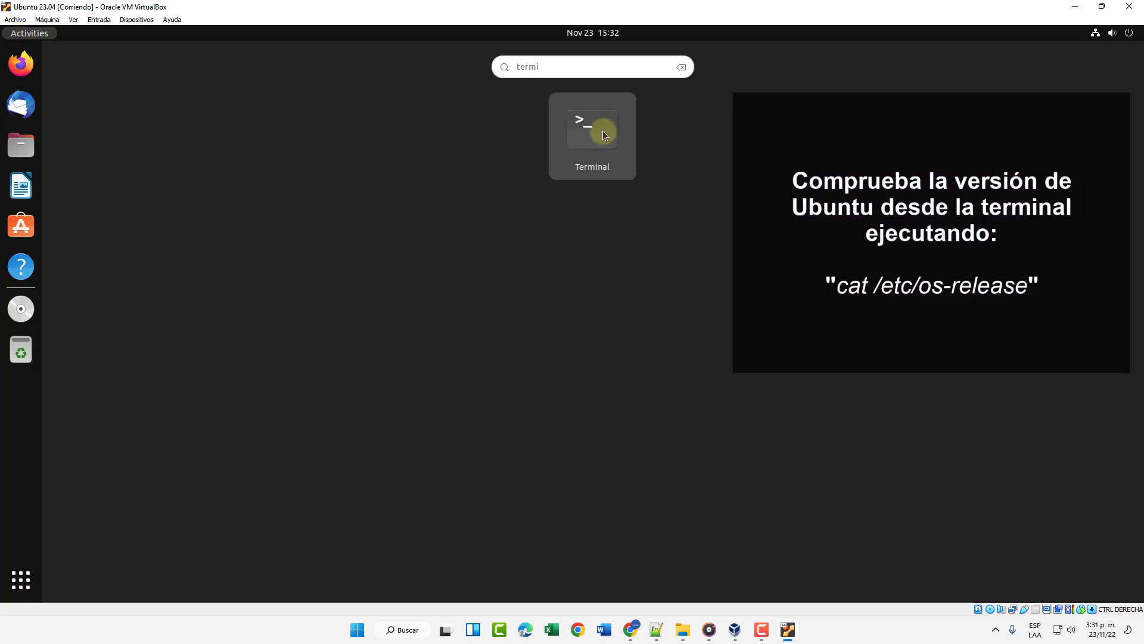
pyautogui.click(599, 129)
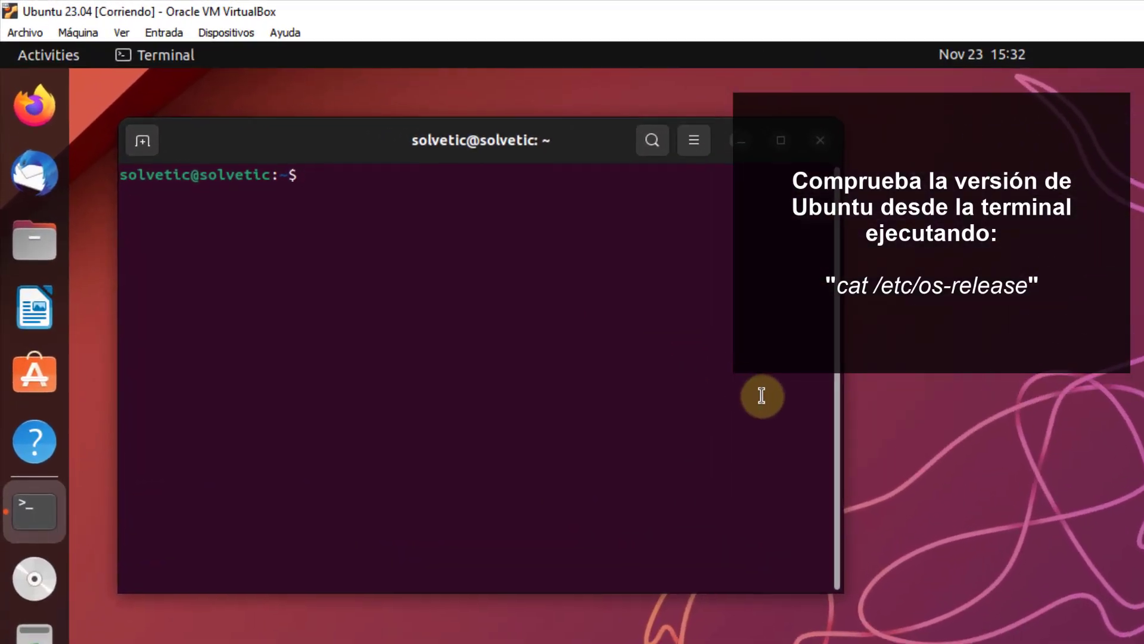
pyautogui.write('cat /etc/os-rele')
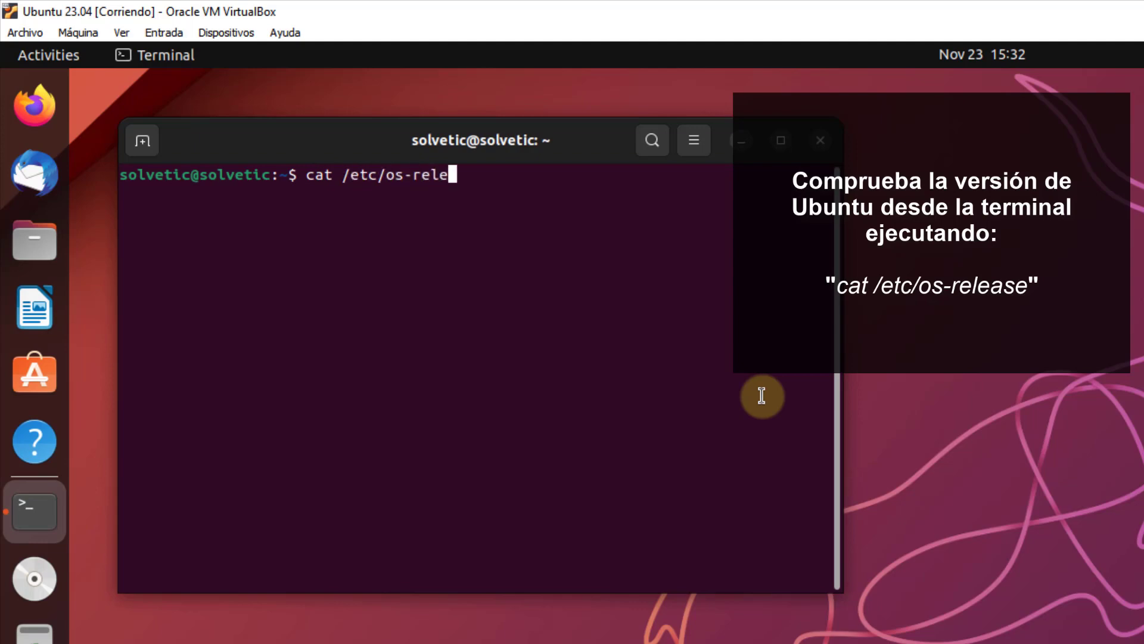
pyautogui.write('ase')
pyautogui.press('Return')
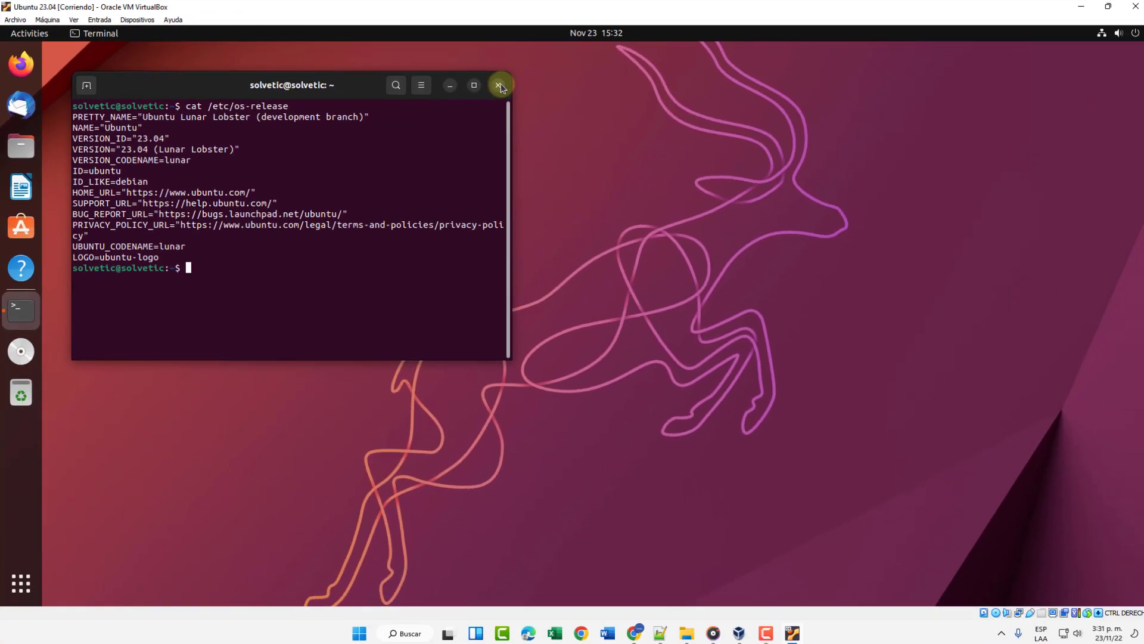
pyautogui.click(499, 86)
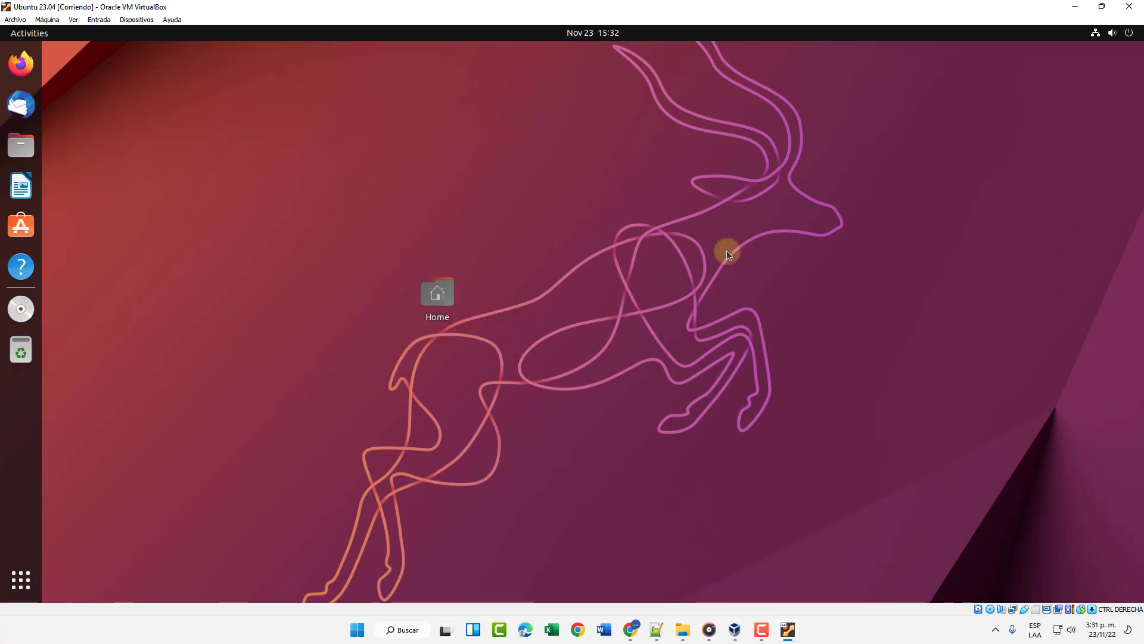
pyautogui.click(1072, 8)
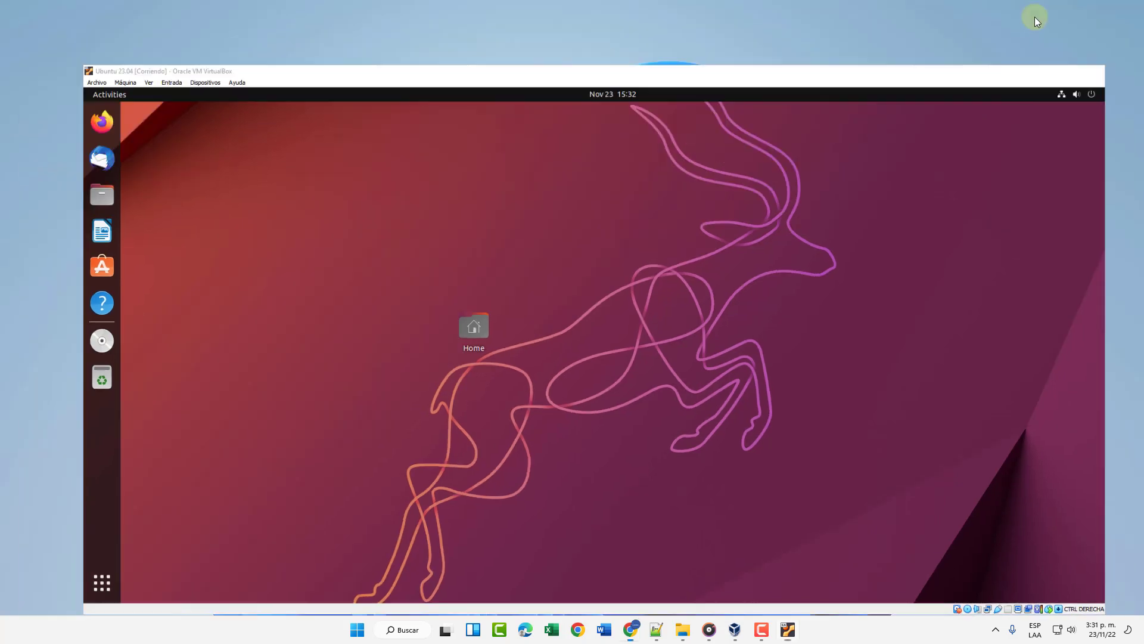